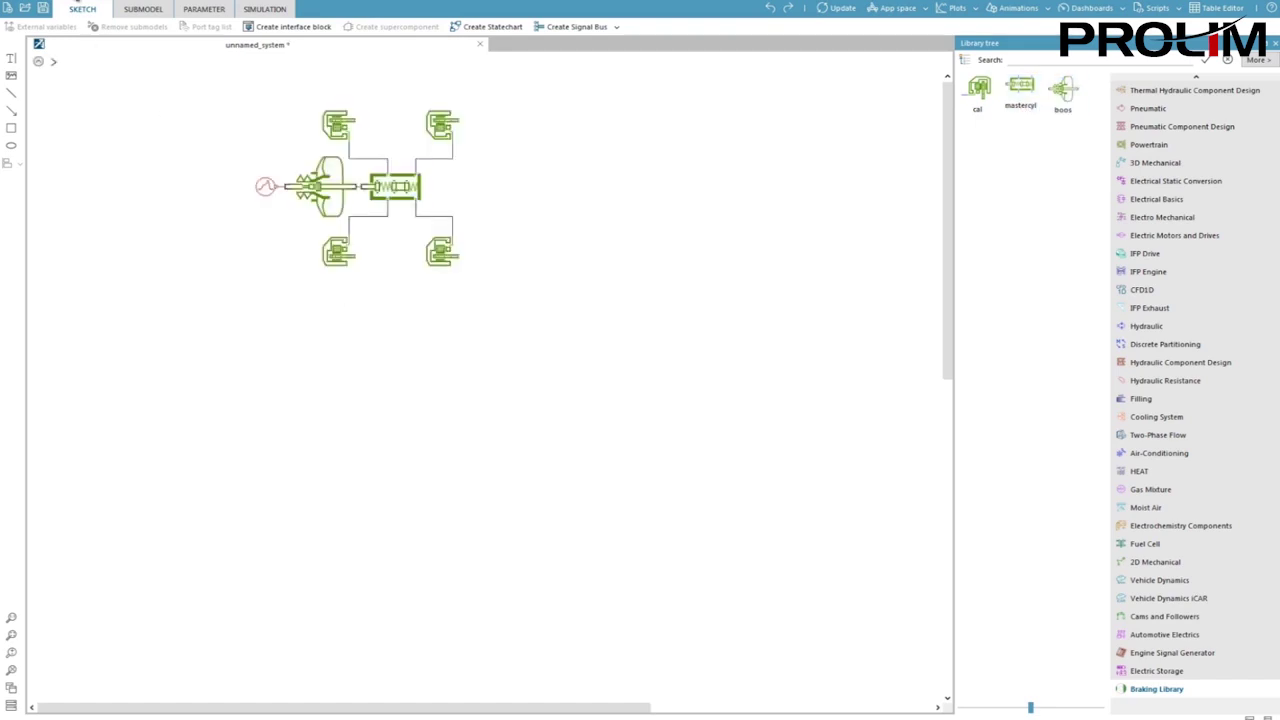
- Open the category path list and select the BrakingLibrary path under User/Corporate/Managed libraries
{"action": "right_click", "coordinate": [76, 4]}
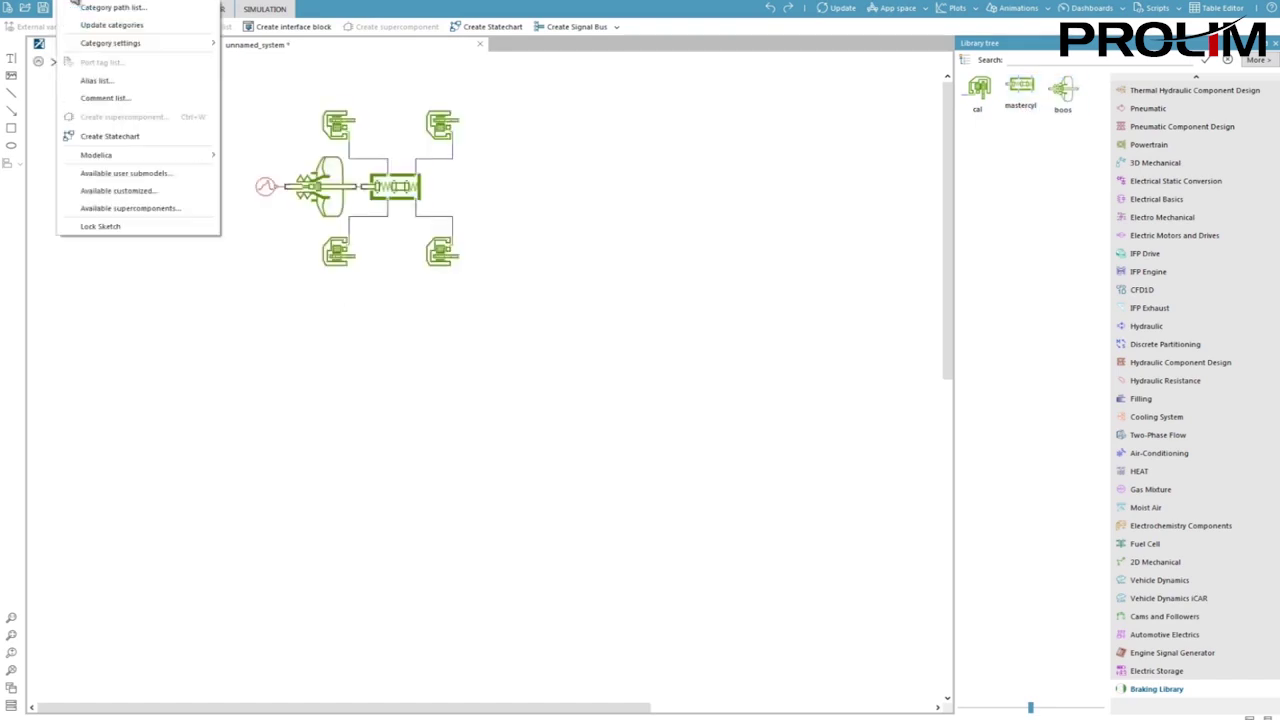
{"action": "left_click", "coordinate": [80, 8]}
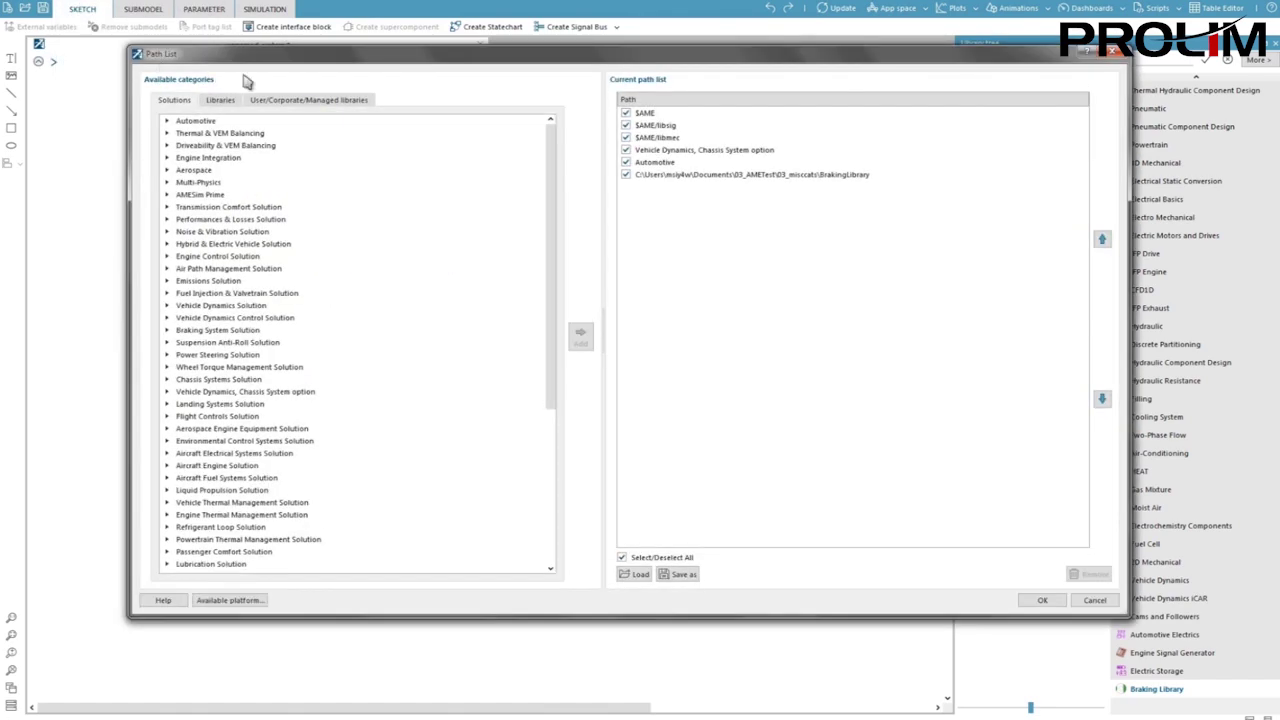
{"action": "left_click", "coordinate": [293, 103]}
{"action": "left_click", "coordinate": [337, 134]}
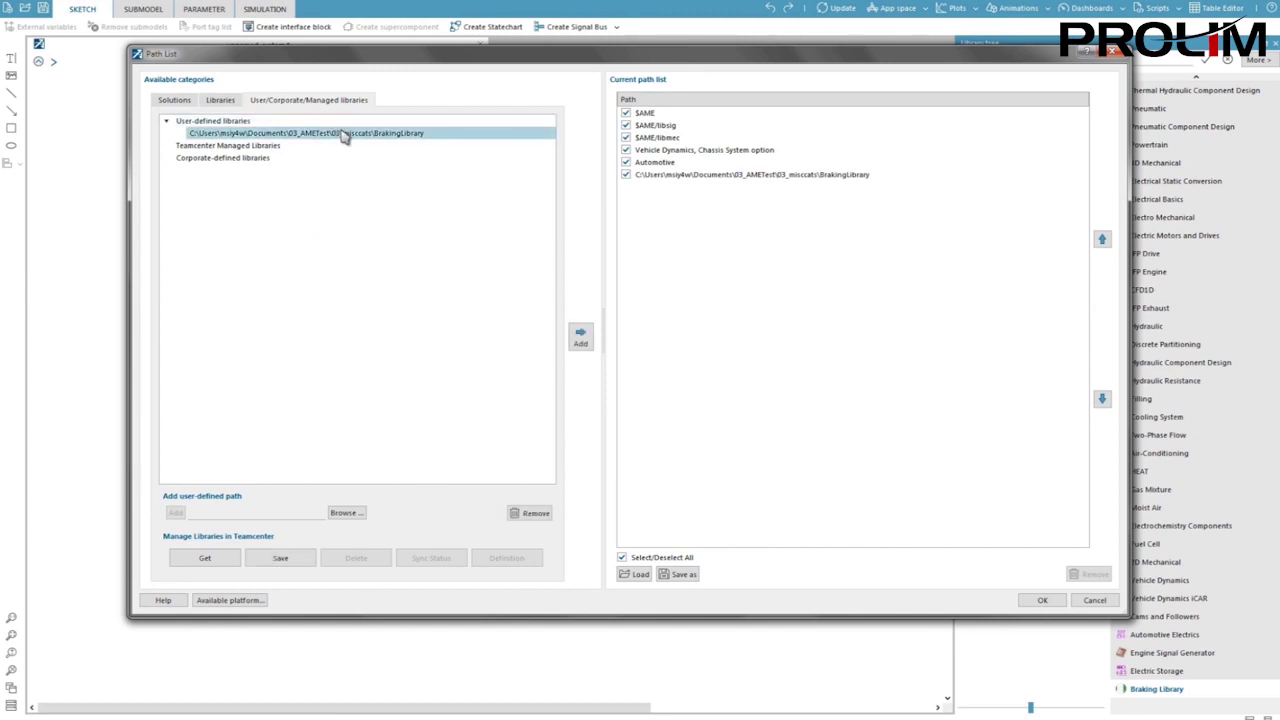
- Save BrakingLibrary to Teamcenter and log in with the user ID and password
{"action": "left_click", "coordinate": [282, 560]}
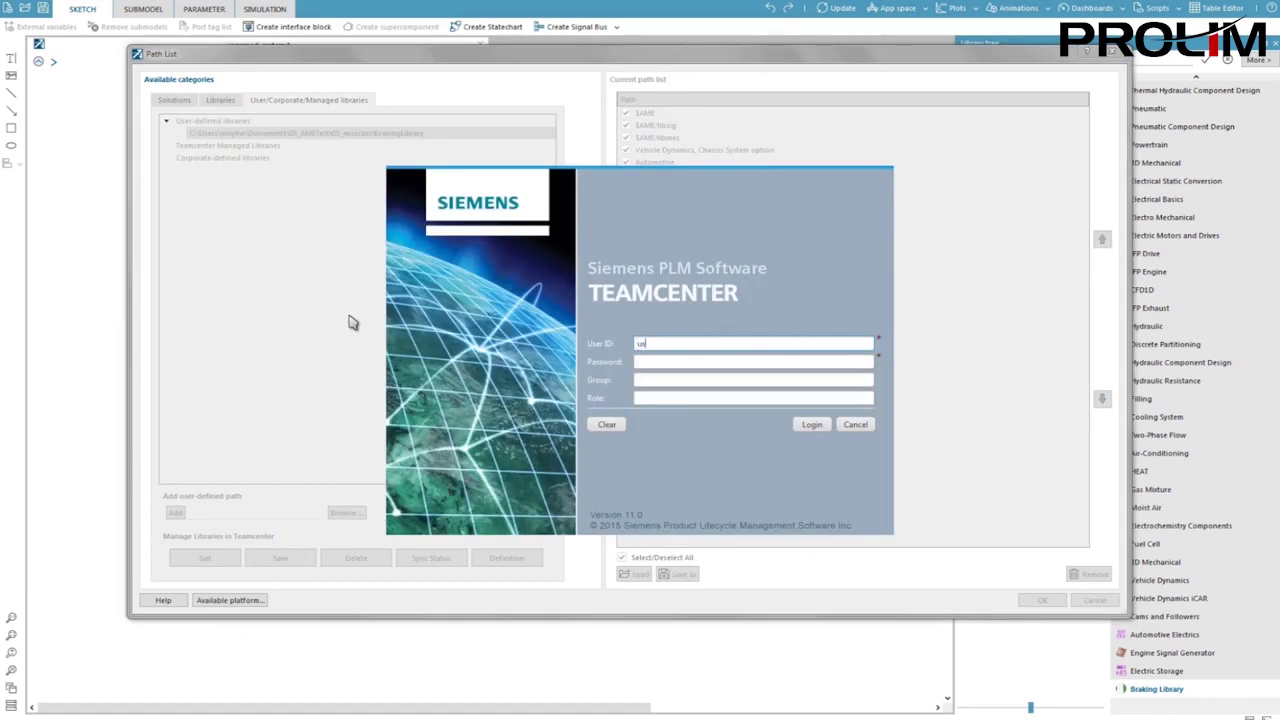
{"action": "type", "text": "user202"}
{"action": "key", "text": "Tab"}
{"action": "key", "text": "Return"}
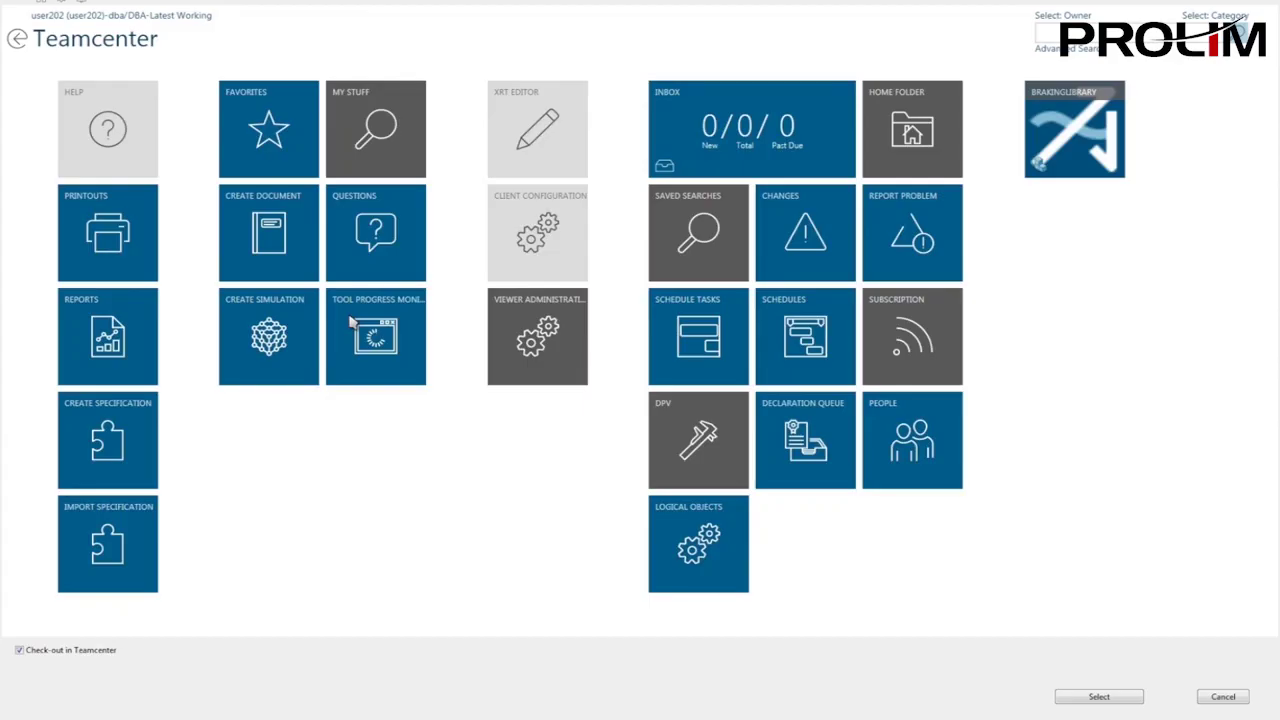
- Store the BrakingLibrary in the Home > ADOMI folder as item 001615/A
{"action": "left_click", "coordinate": [912, 140]}
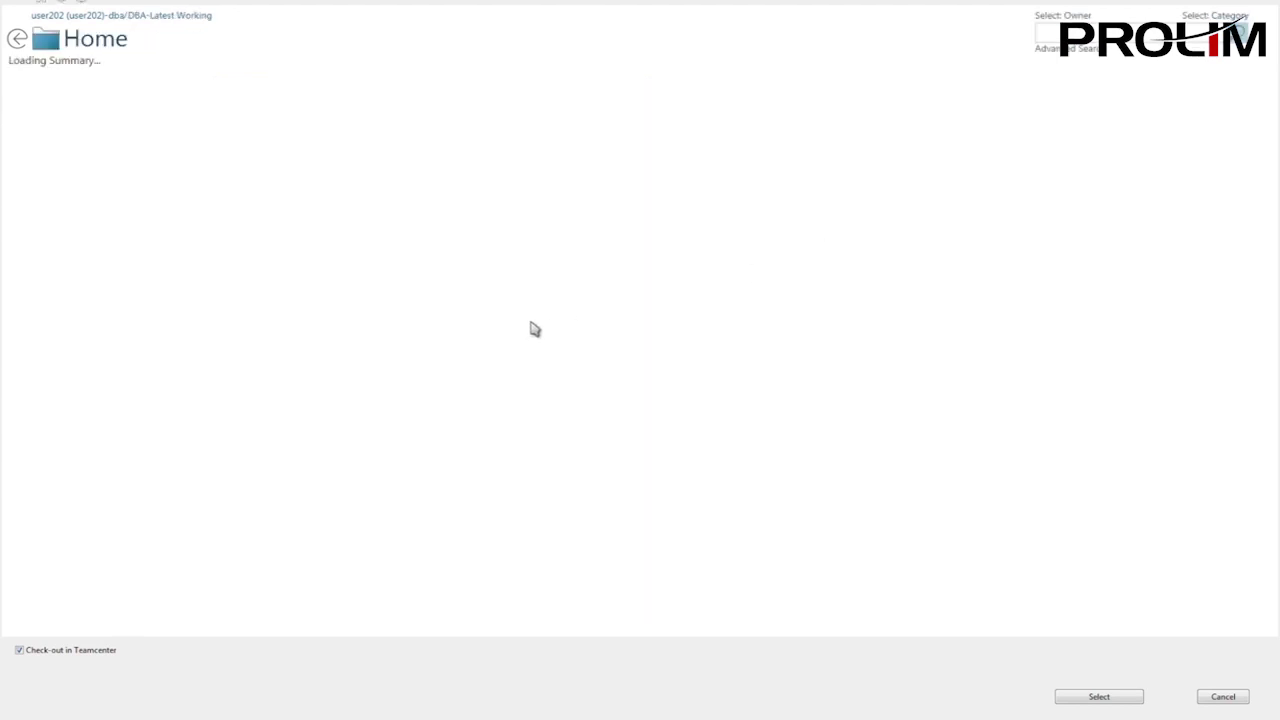
{"action": "left_click", "coordinate": [420, 365]}
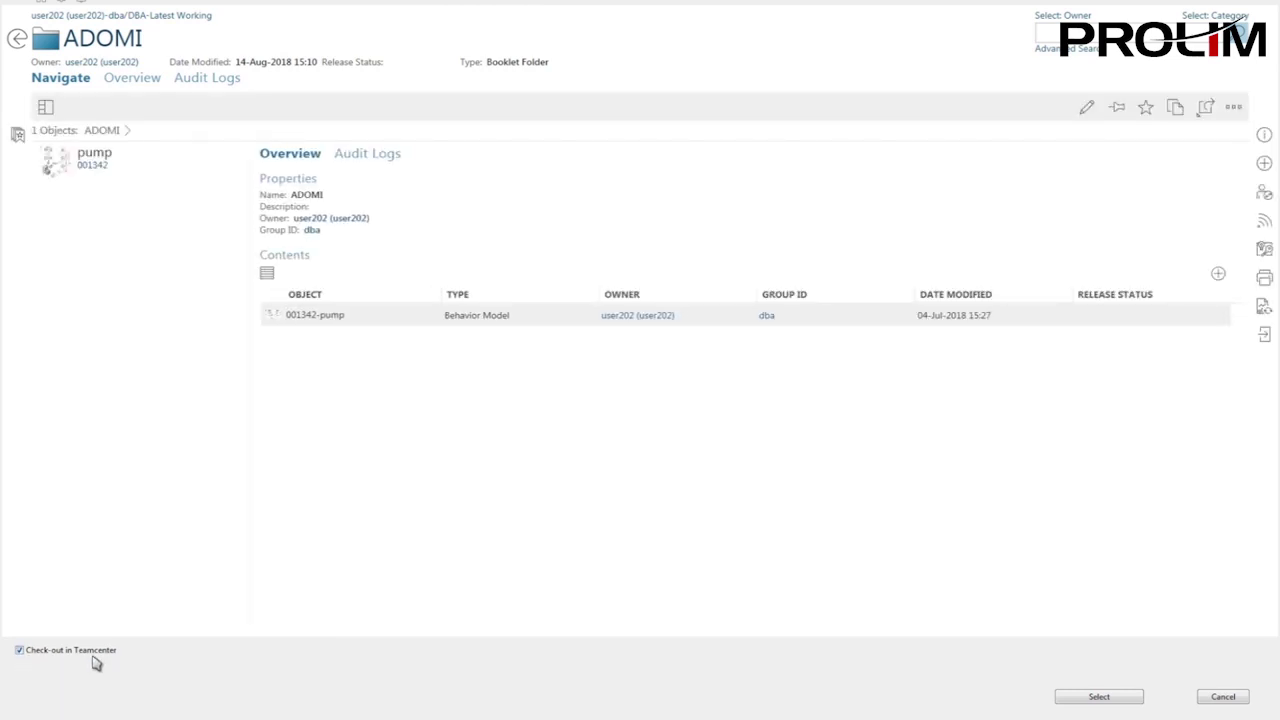
{"action": "left_click", "coordinate": [1083, 697]}
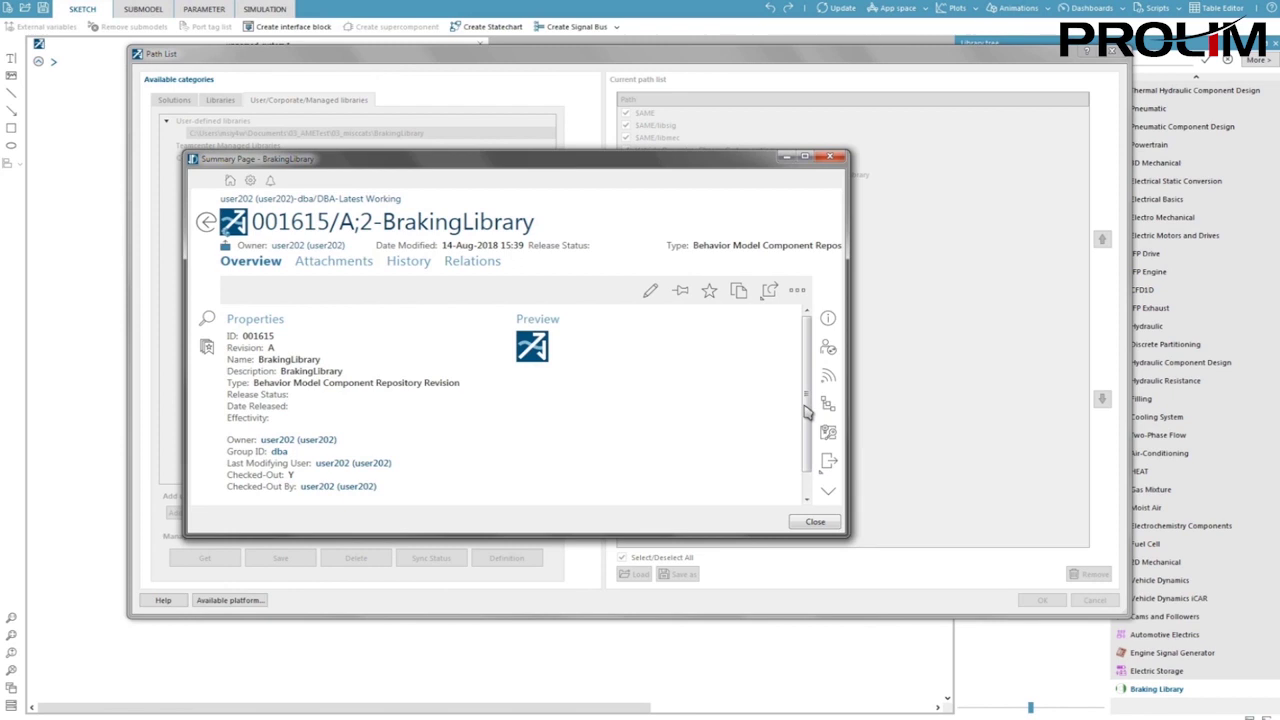
- Close the summary page and add the Teamcenter-managed BrakingLibrary to the current path list
{"action": "double_click", "coordinate": [270, 348]}
{"action": "left_click", "coordinate": [530, 398]}
{"action": "scroll", "coordinate": [520, 442], "scroll_direction": "down", "scroll_amount": 1}
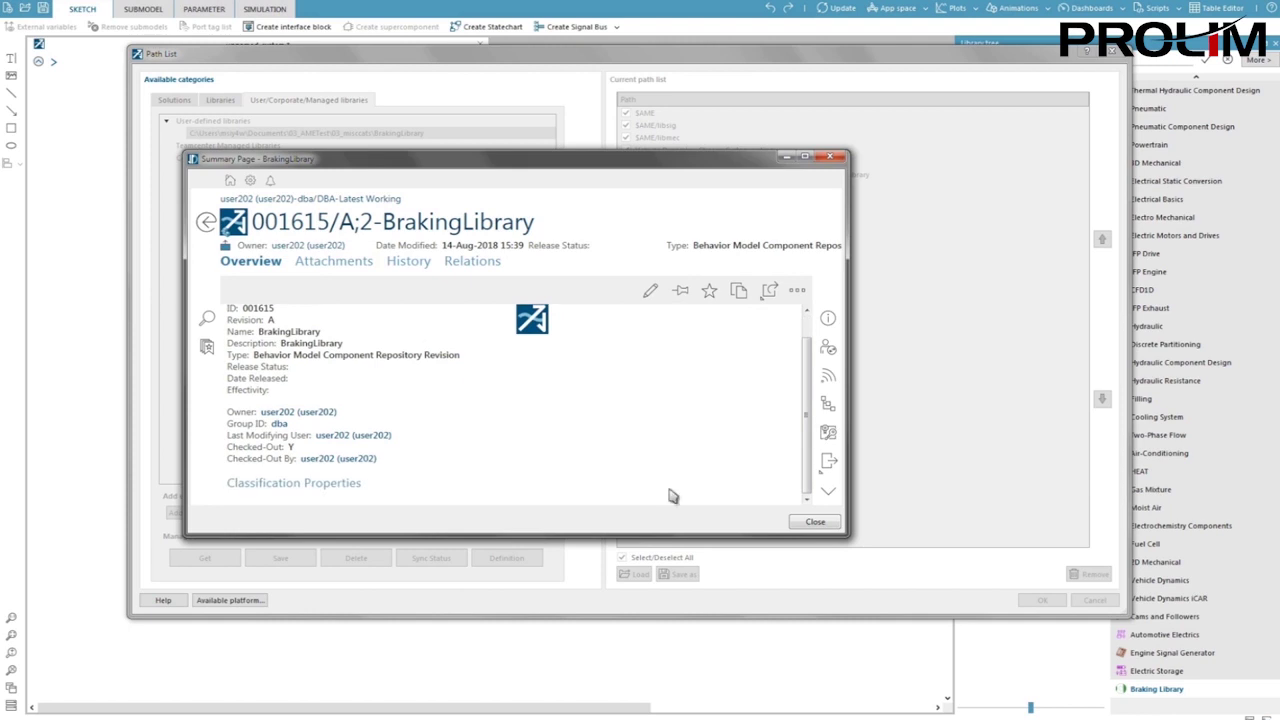
{"action": "left_click", "coordinate": [815, 521]}
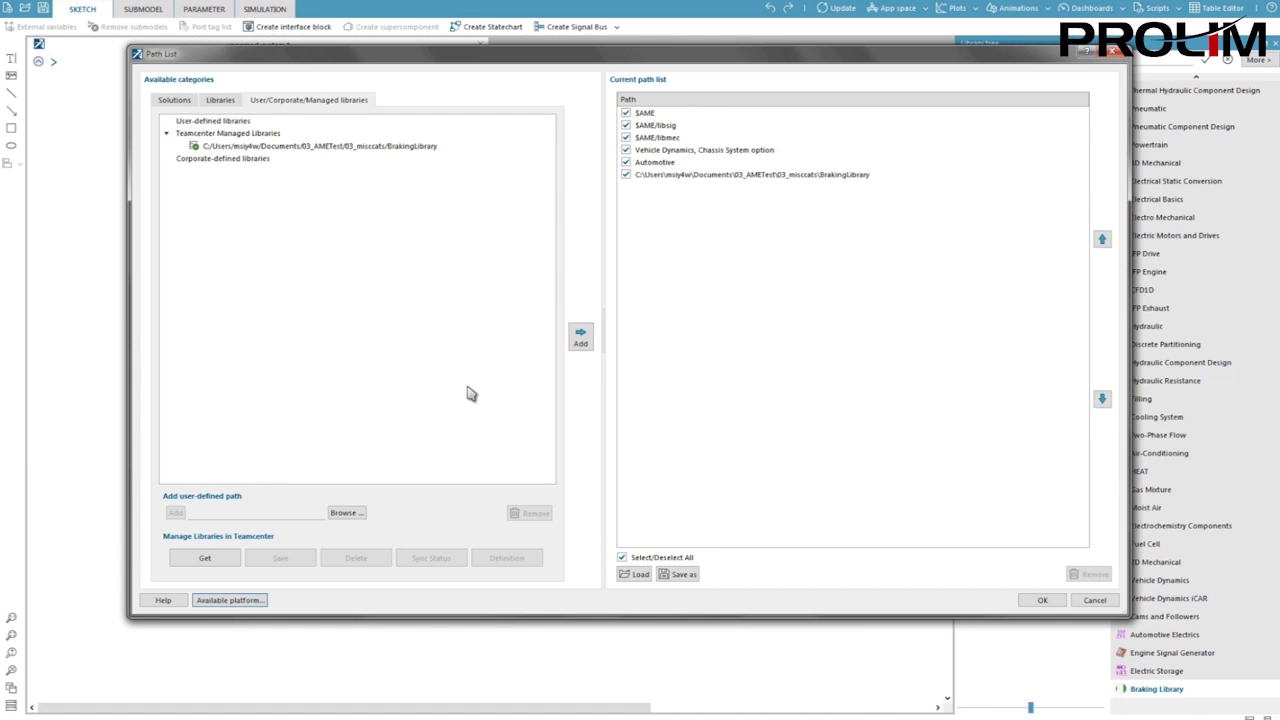
{"action": "mouse_move", "coordinate": [200, 148]}
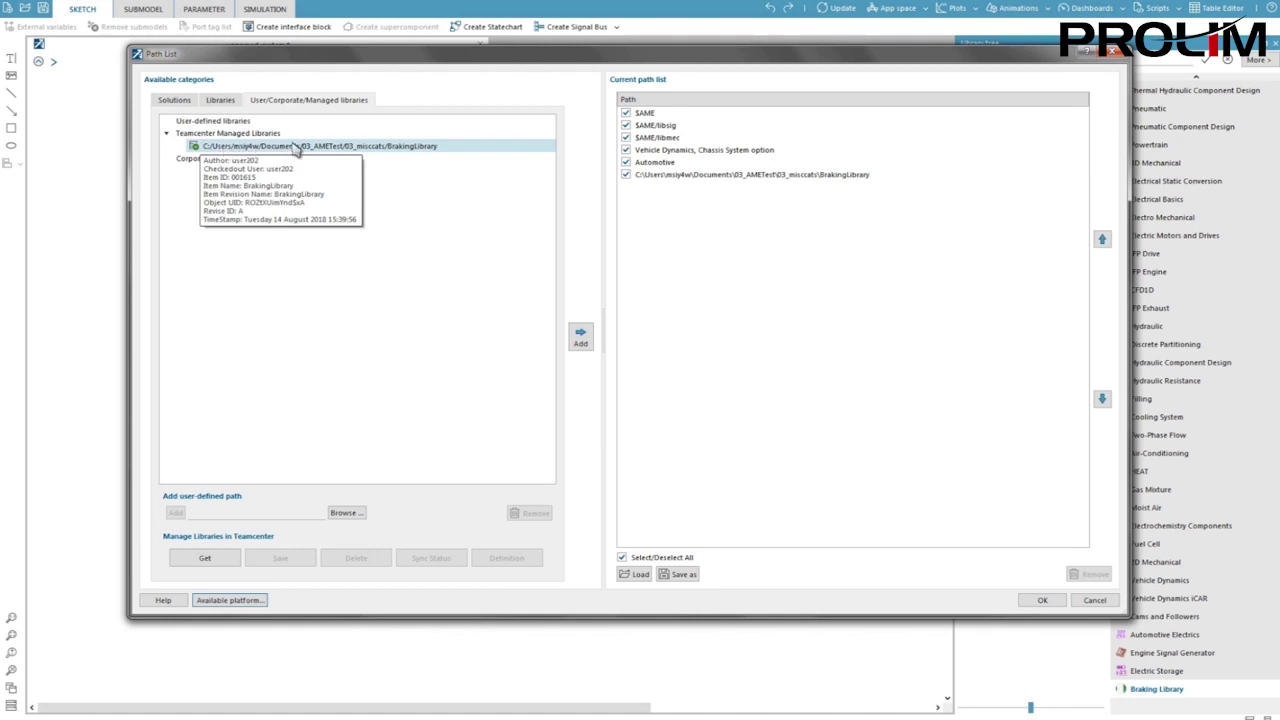
{"action": "left_click_drag", "start_coordinate": [398, 148], "coordinate": [940, 383]}
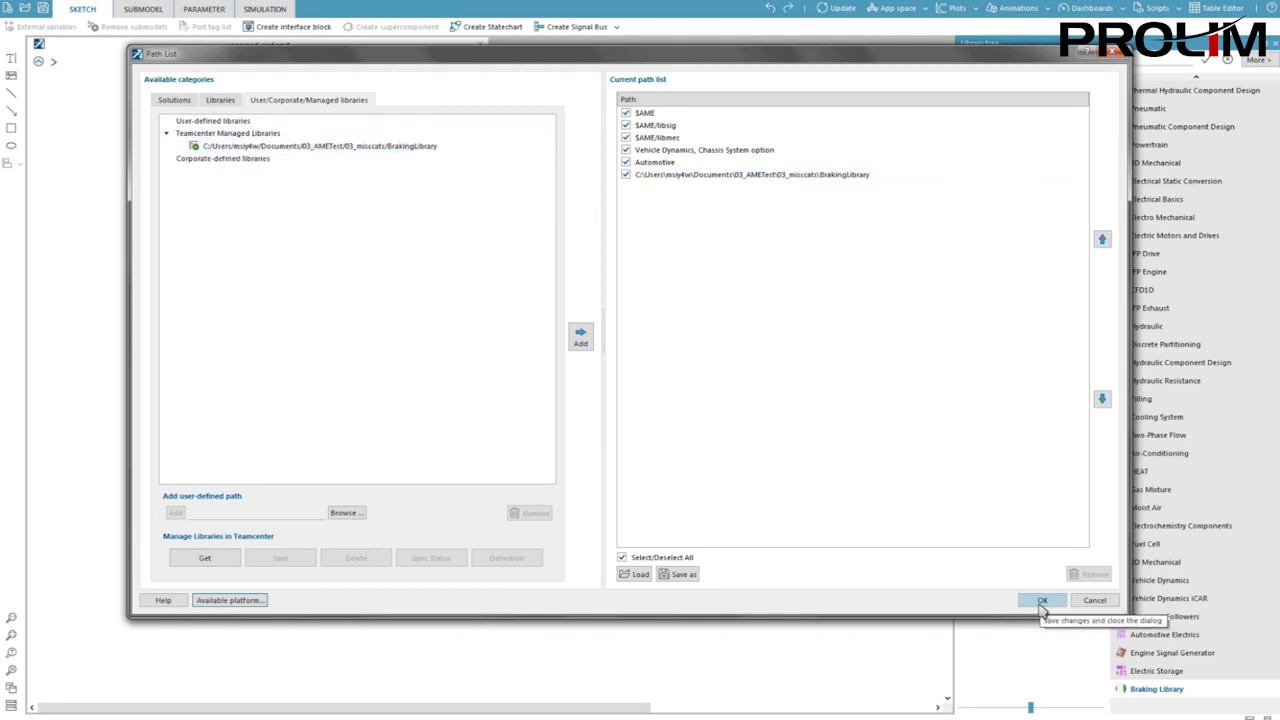
- Apply the path list and reopen it on the User/Corporate/Managed libraries tab
{"action": "left_click", "coordinate": [1040, 601]}
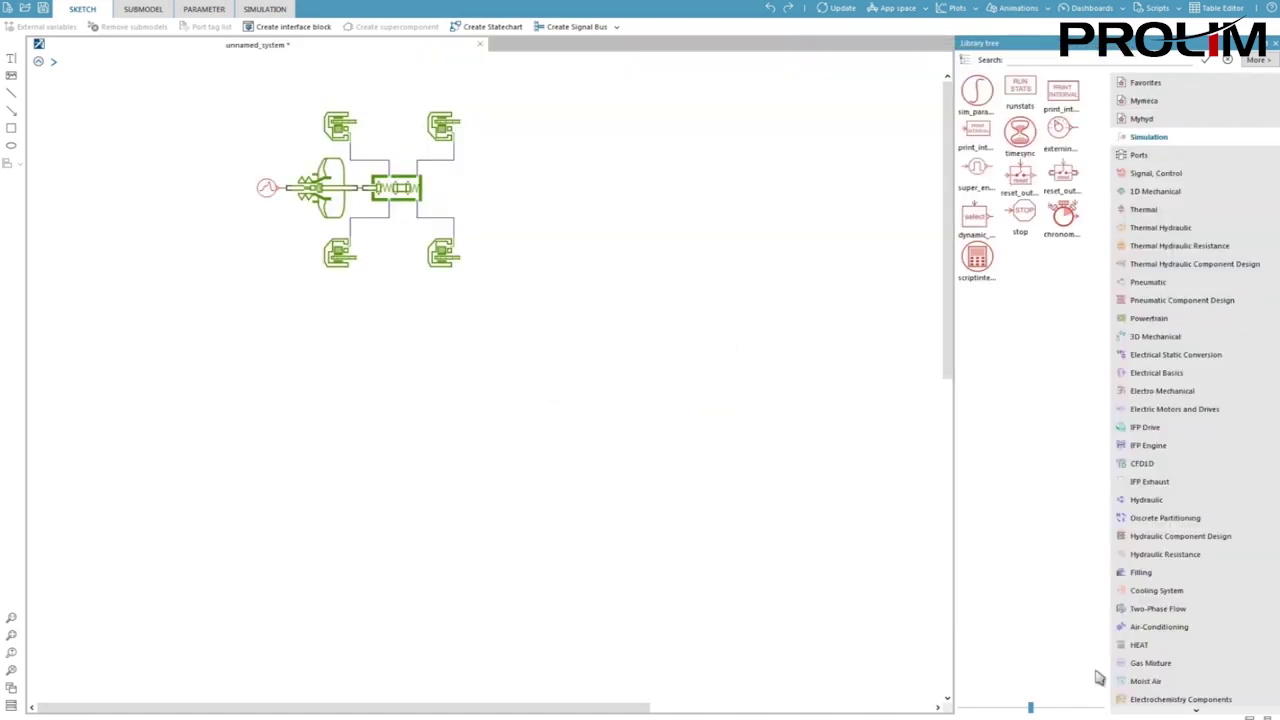
{"action": "scroll", "coordinate": [1100, 670], "scroll_direction": "down", "scroll_amount": 3}
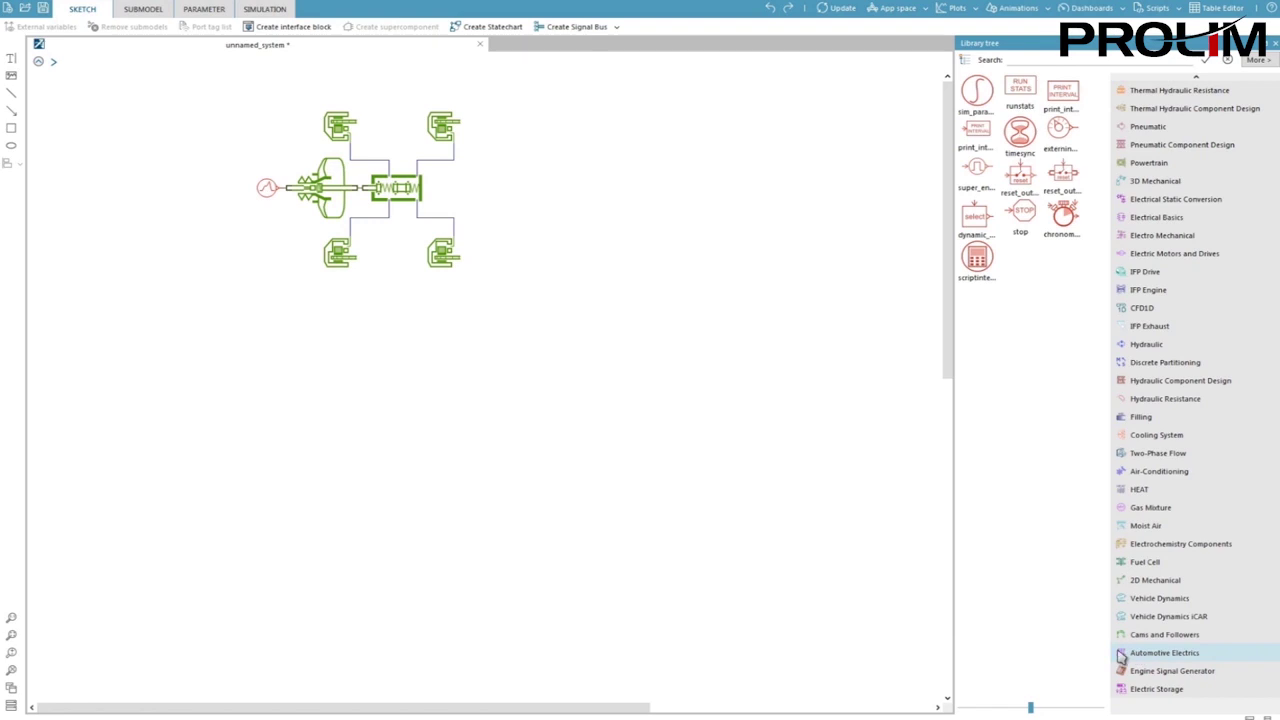
{"action": "left_click", "coordinate": [86, 5]}
{"action": "left_click", "coordinate": [100, 10]}
{"action": "left_click", "coordinate": [308, 100]}
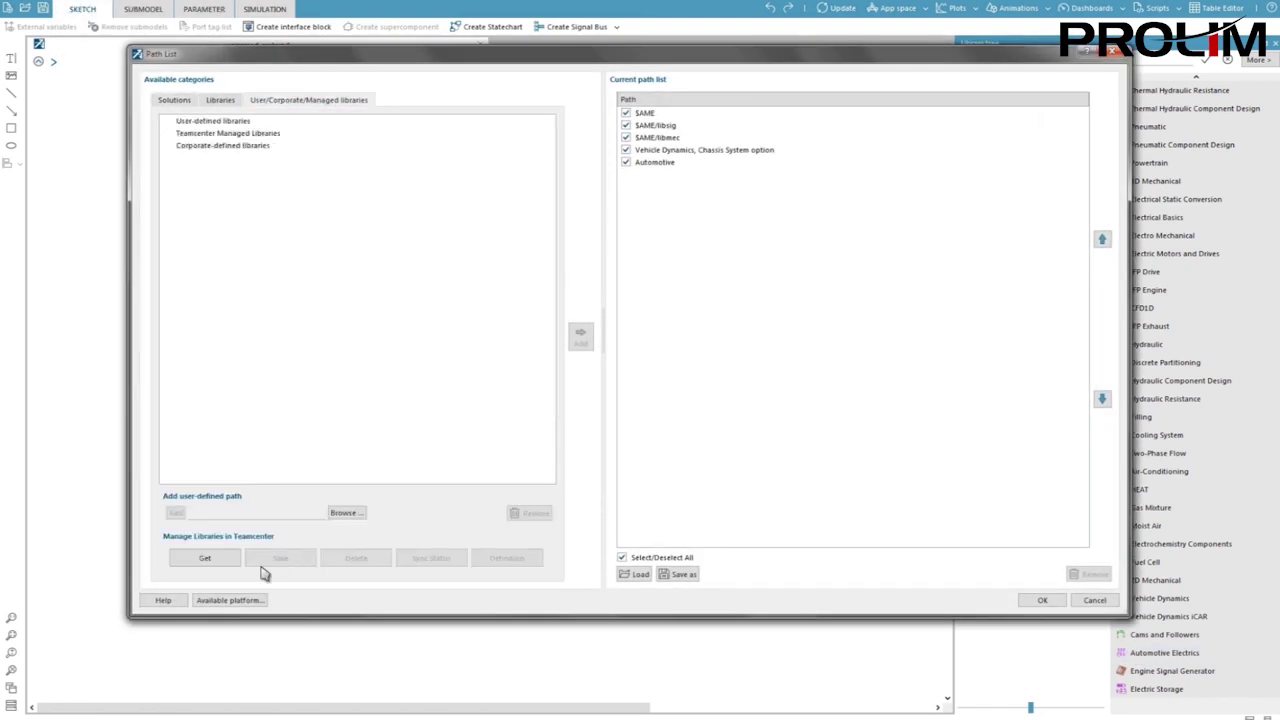
- Get the BrakingLibrary from Teamcenter's Home > ADOMI folder and open revision 001615/A
{"action": "left_click", "coordinate": [207, 558]}
{"action": "left_click", "coordinate": [450, 285]}
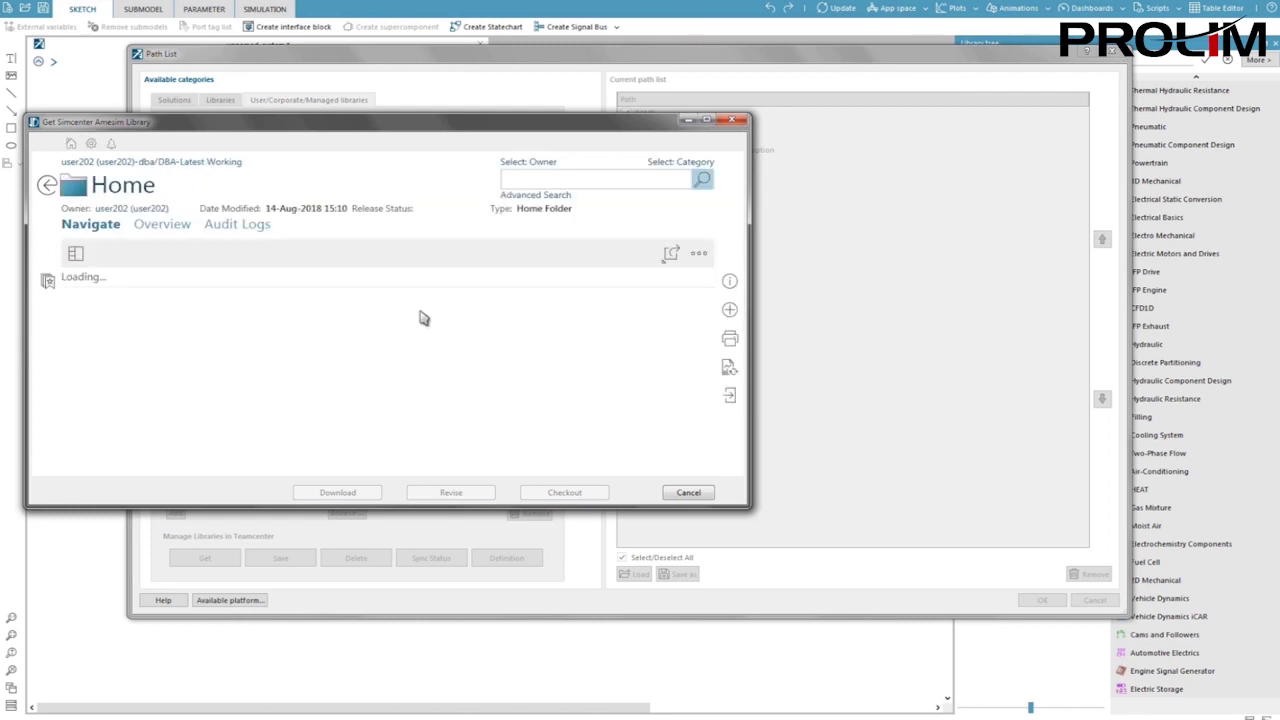
{"action": "scroll", "coordinate": [477, 320], "scroll_direction": "down", "scroll_amount": 3}
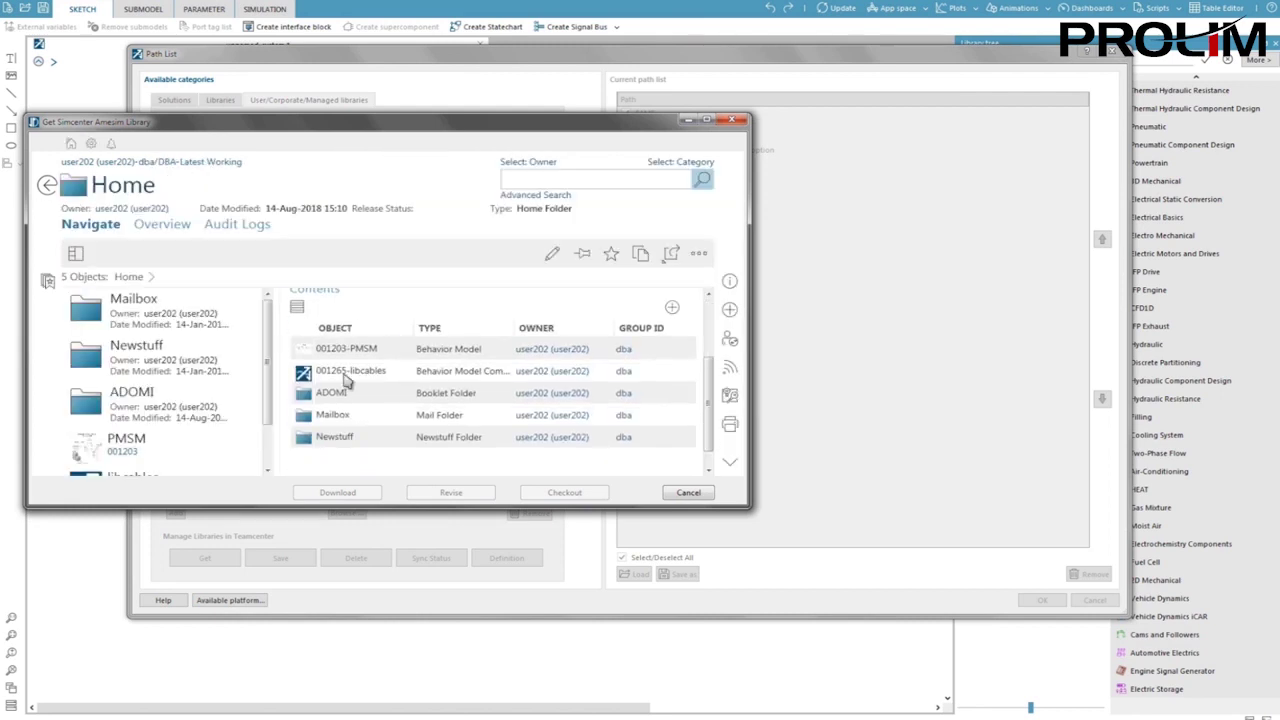
{"action": "double_click", "coordinate": [400, 393]}
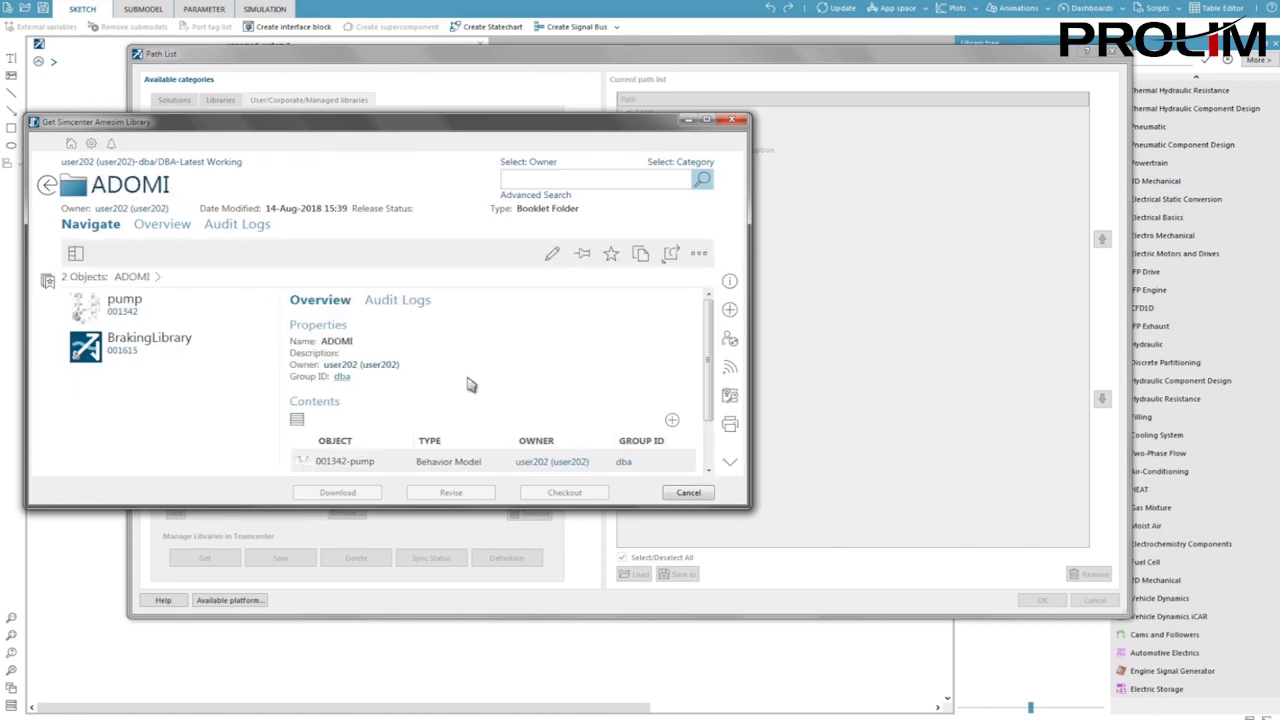
{"action": "left_click", "coordinate": [212, 352]}
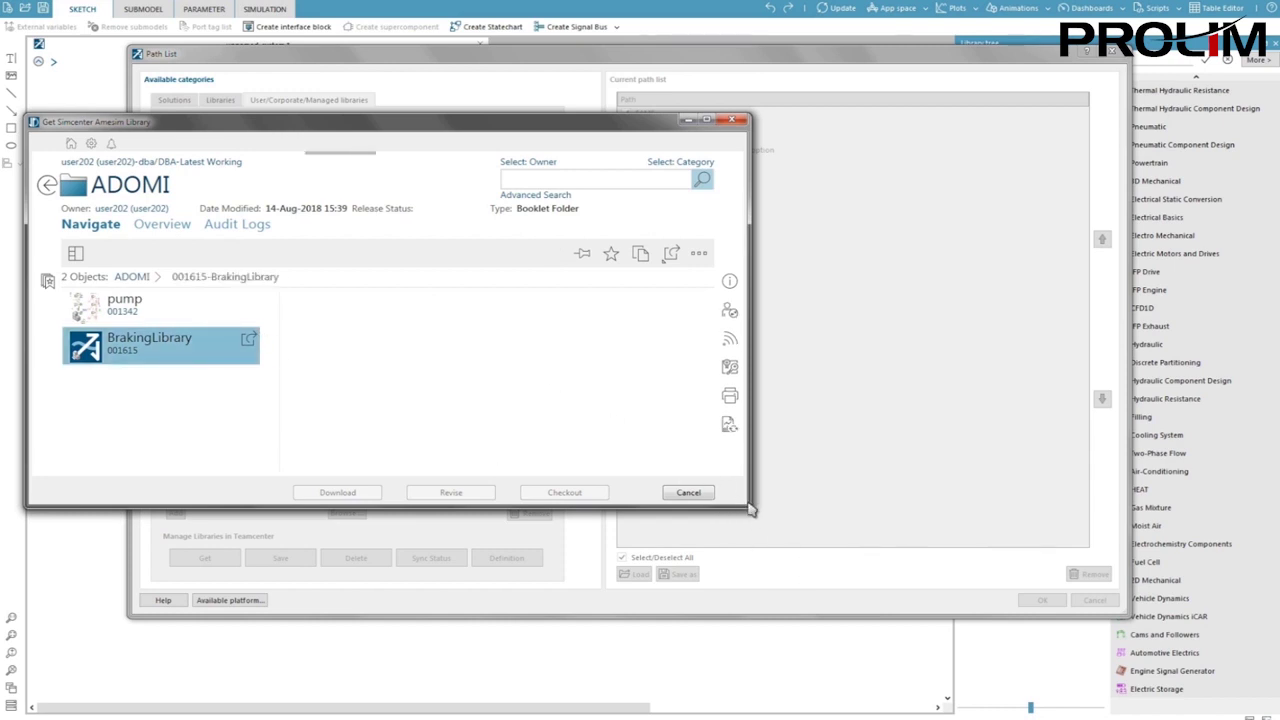
{"action": "left_click_drag", "start_coordinate": [752, 510], "coordinate": [868, 594]}
{"action": "scroll", "coordinate": [422, 473], "scroll_direction": "down", "scroll_amount": 3}
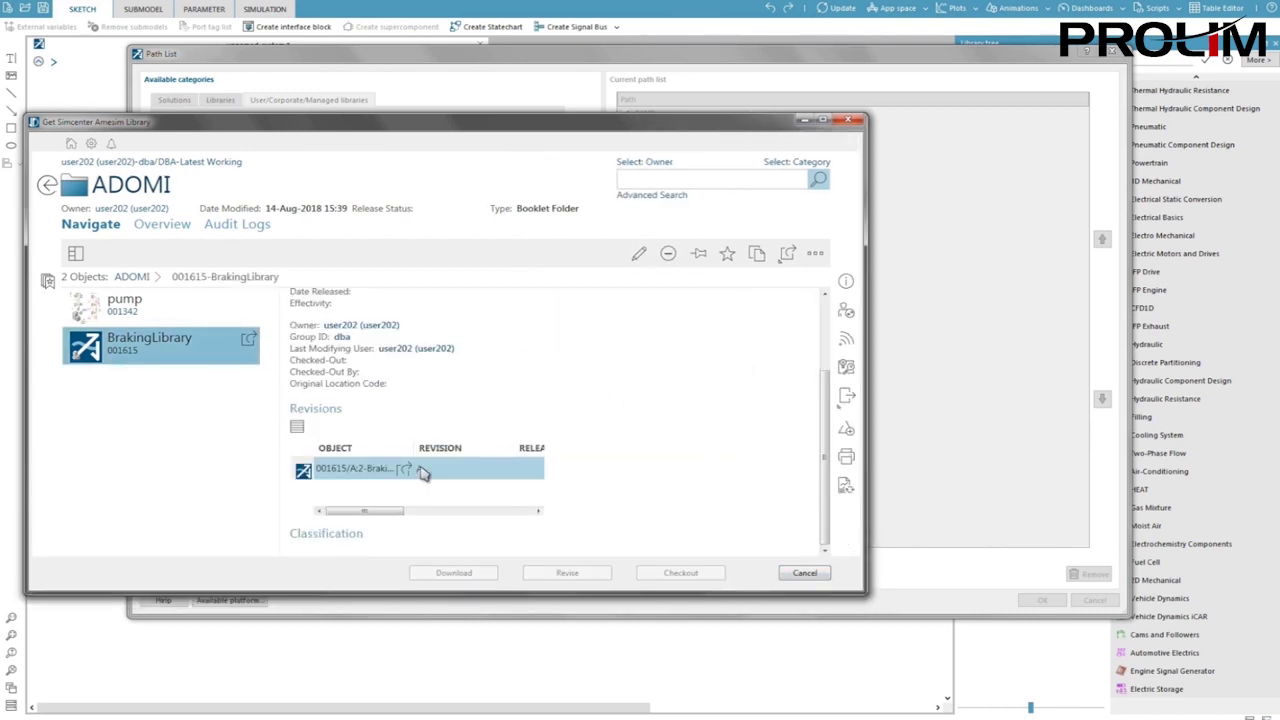
{"action": "double_click", "coordinate": [436, 476]}
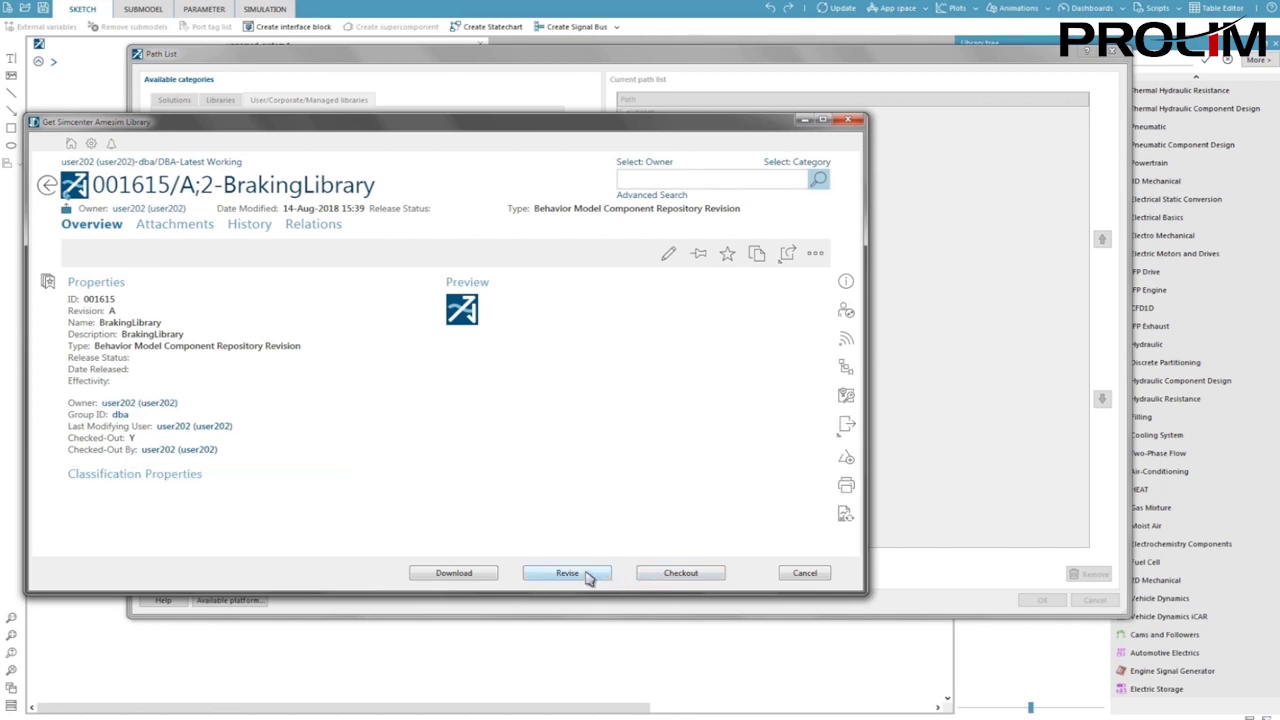
- Create and save revision B of BrakingLibrary described as 'Braking Library version 17'
{"action": "left_click", "coordinate": [588, 577]}
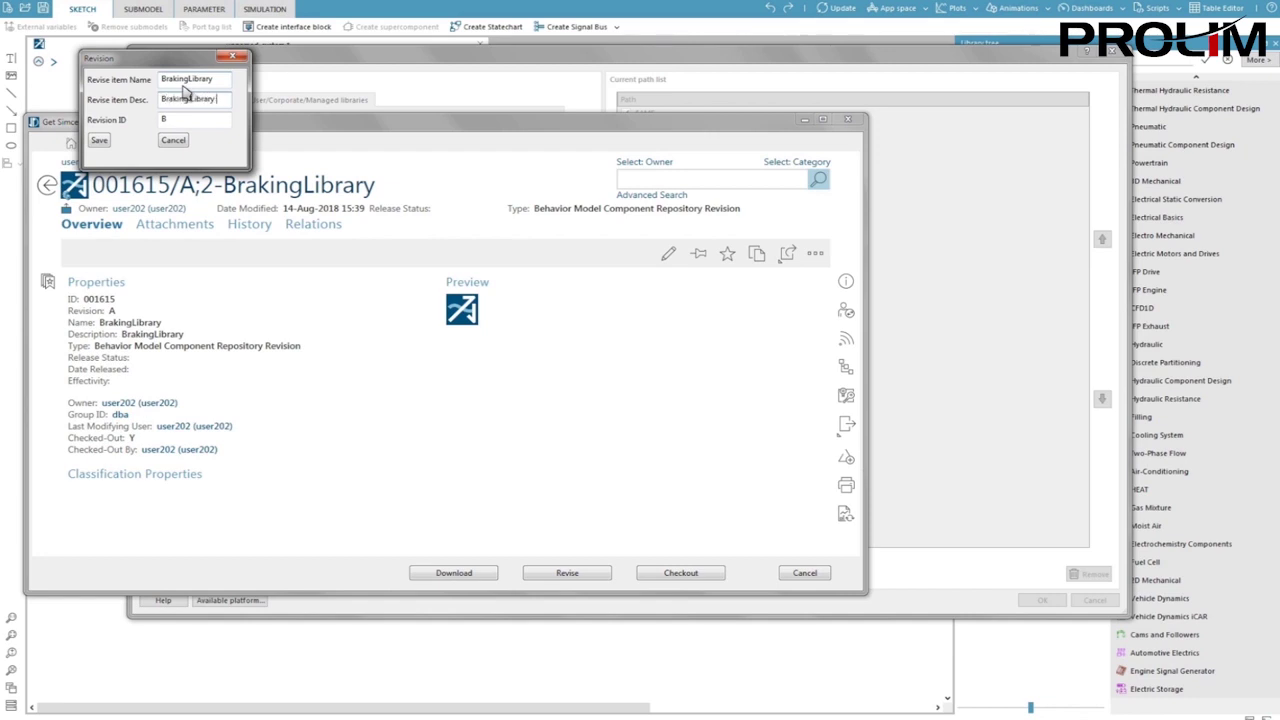
{"action": "type", "text": "rsion 17"}
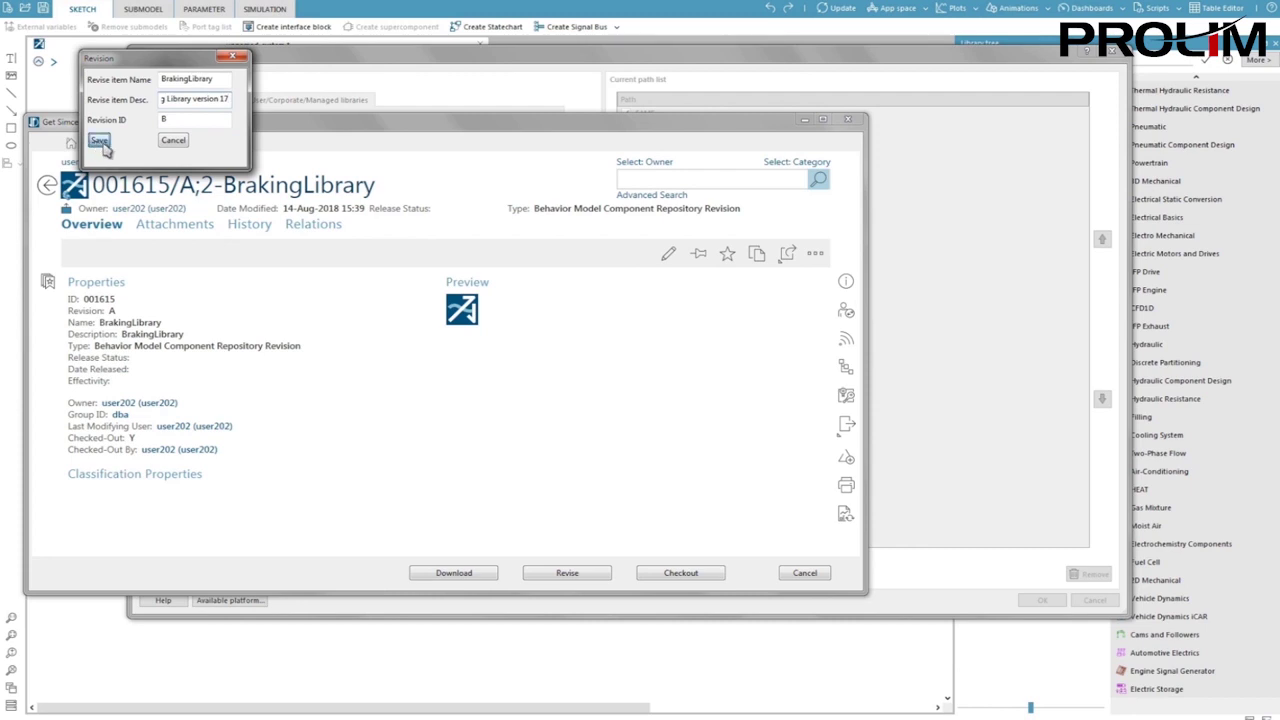
{"action": "left_click", "coordinate": [100, 142]}
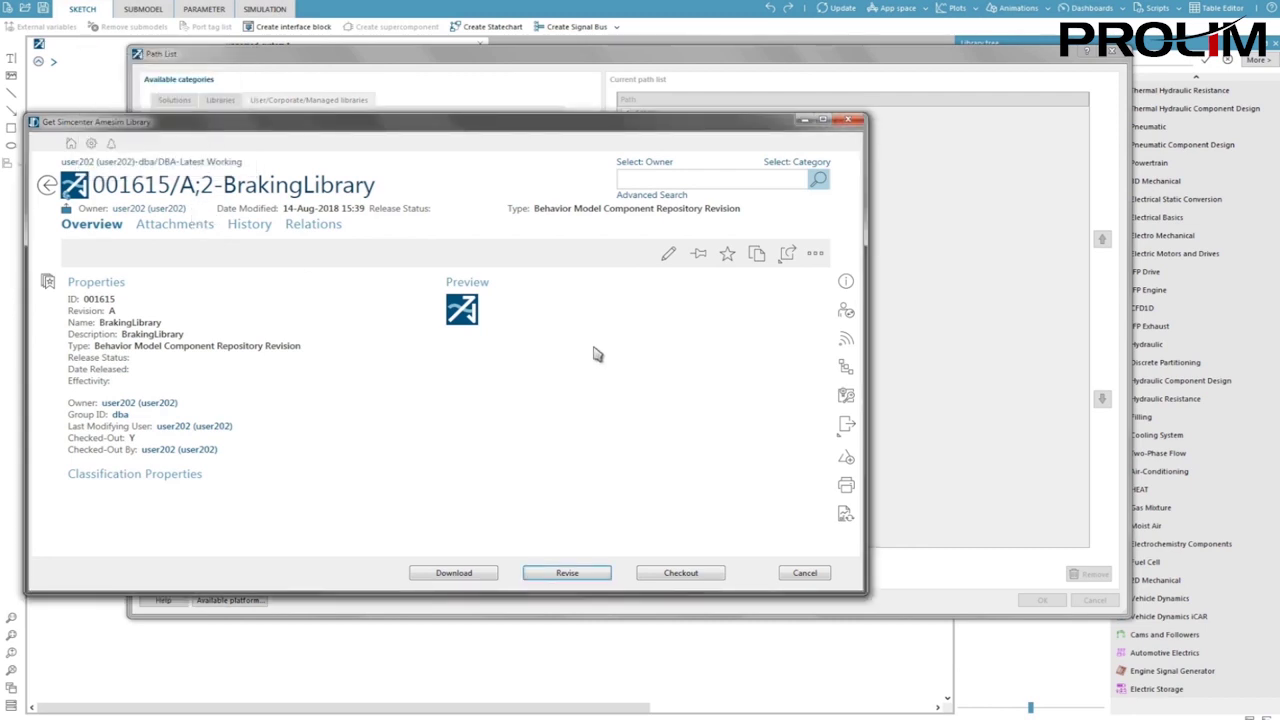
- Check out revision B and add the BrakingLibrary_001615_B path to the current path list
{"action": "left_click", "coordinate": [681, 576]}
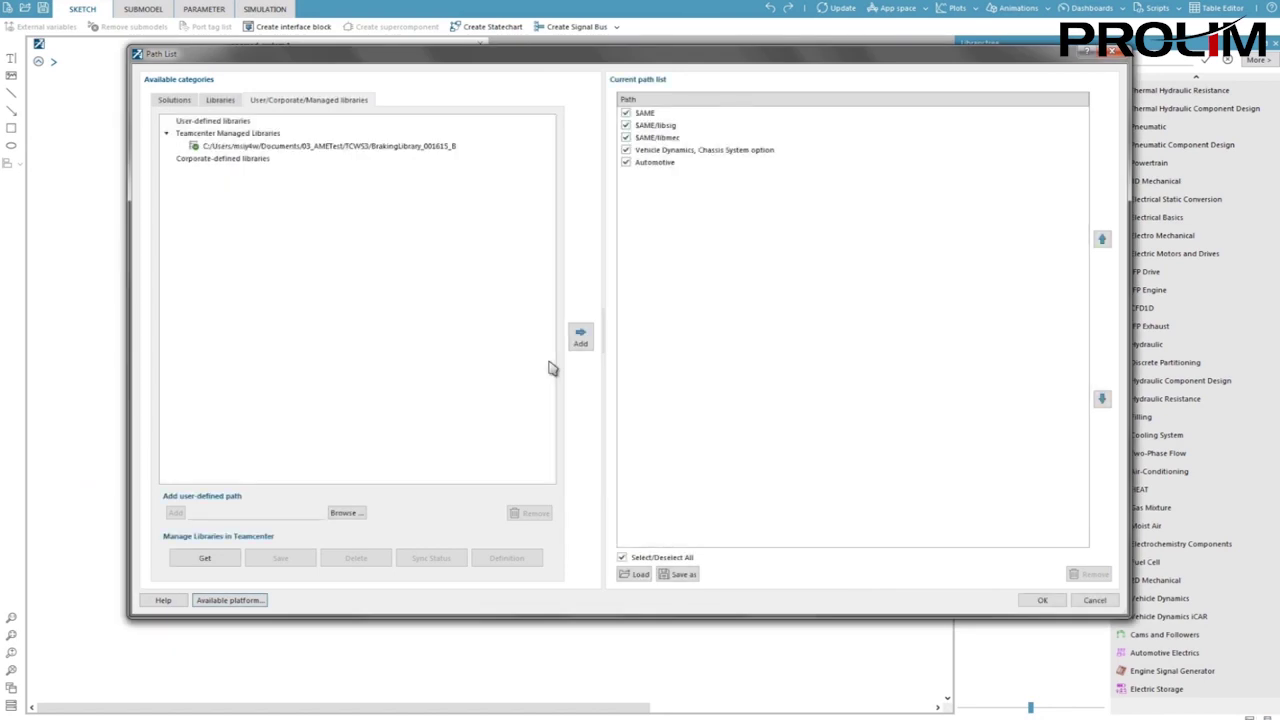
{"action": "left_click", "coordinate": [395, 150]}
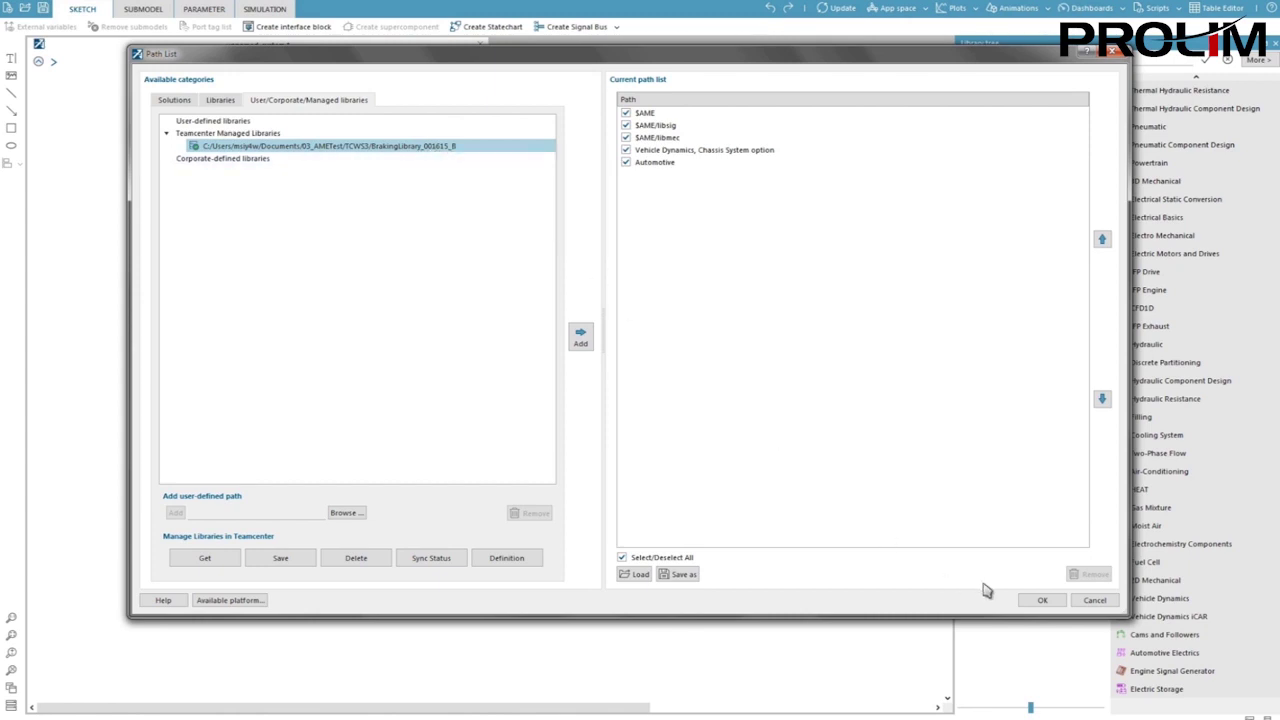
{"action": "left_click", "coordinate": [579, 337]}
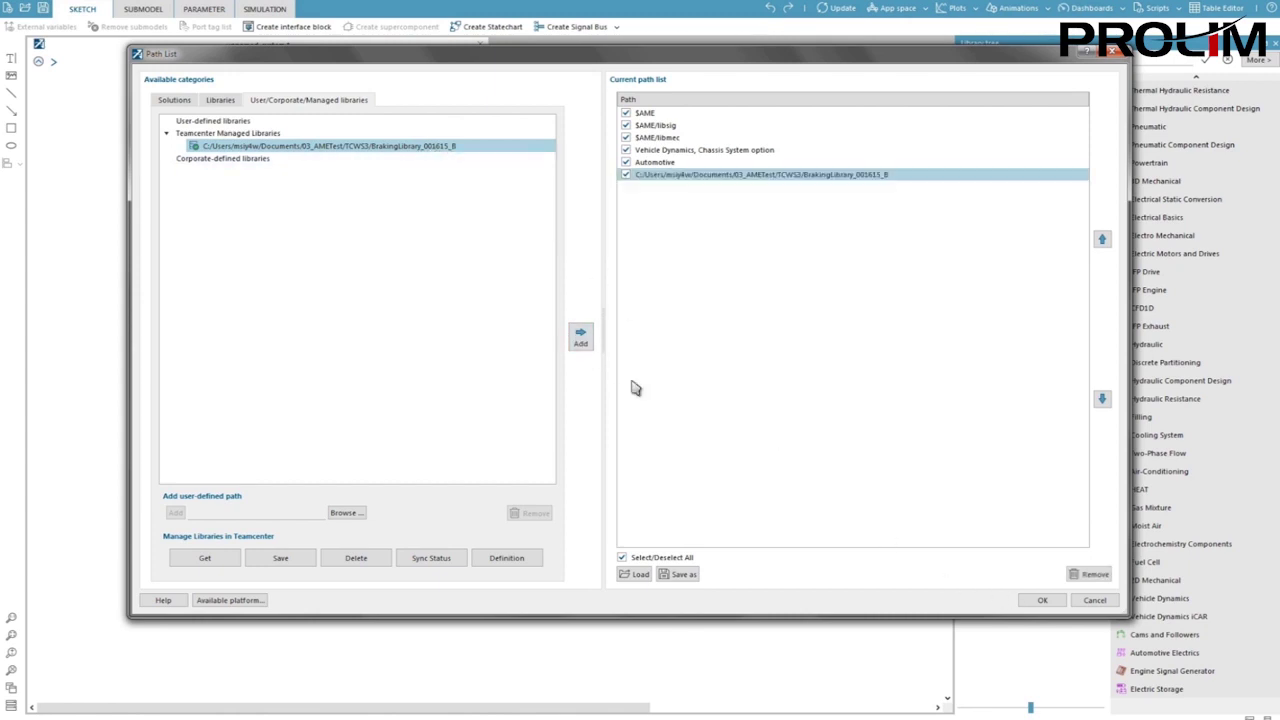
{"action": "left_click", "coordinate": [1035, 600]}
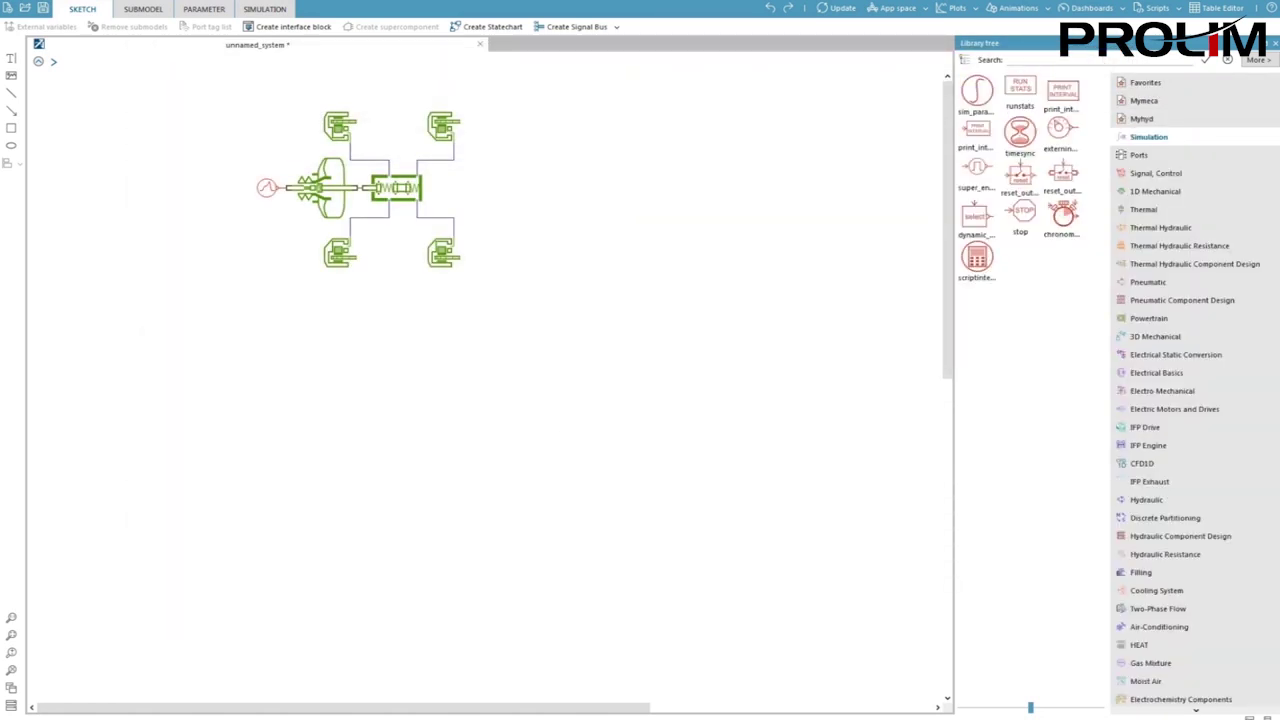
{"action": "scroll", "coordinate": [1160, 650], "scroll_direction": "down", "scroll_amount": 3}
- Open the Library update assistant and set supercomponents to update at every level
{"action": "left_click", "coordinate": [1150, 689]}
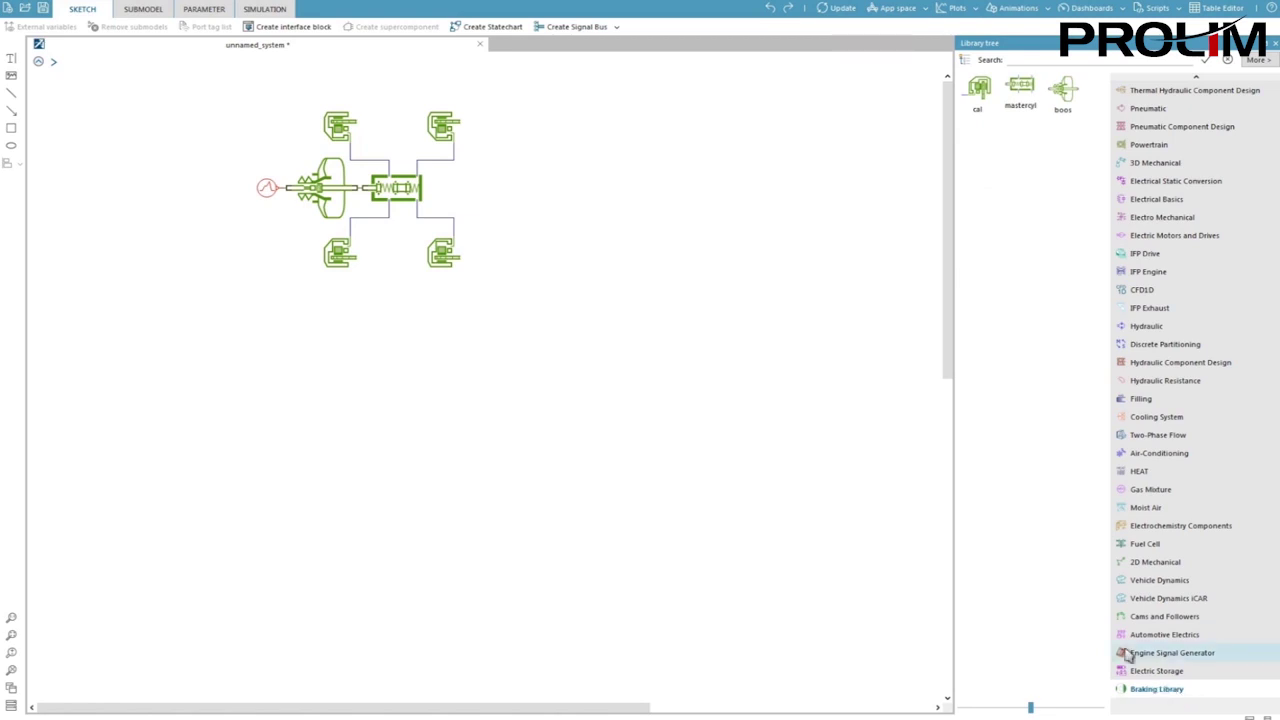
{"action": "left_click", "coordinate": [270, 4]}
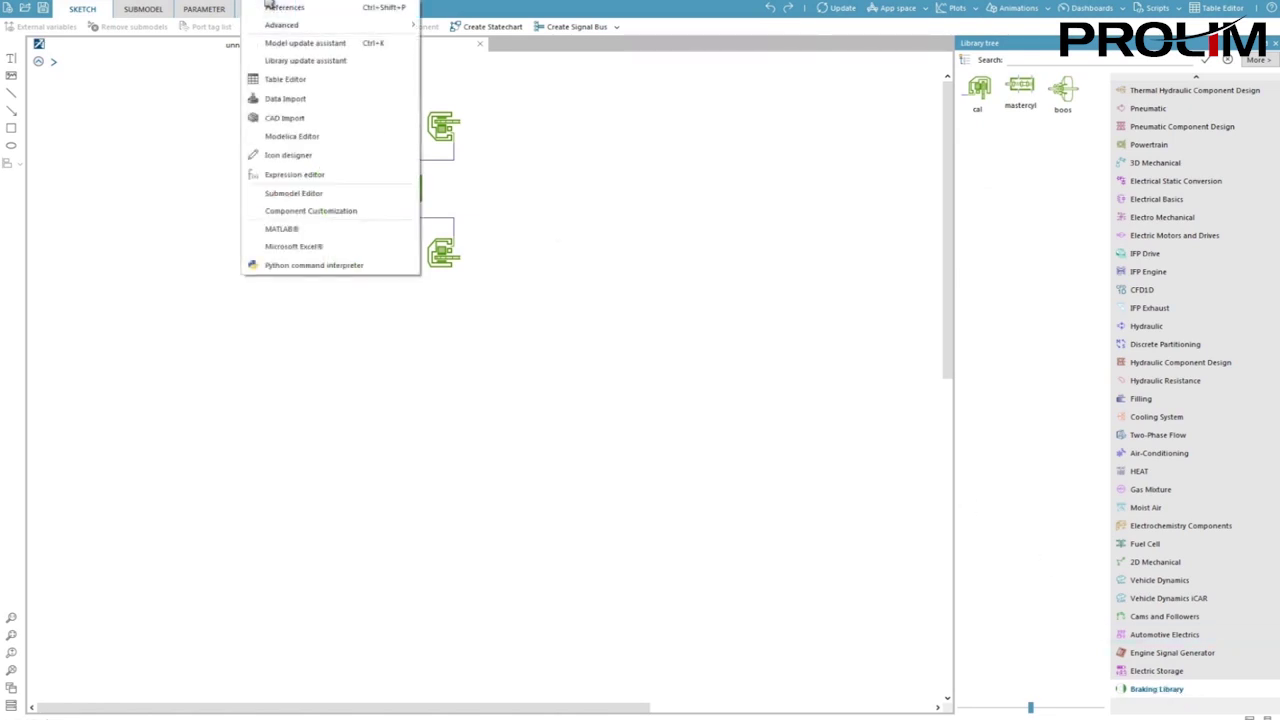
{"action": "left_click", "coordinate": [355, 63]}
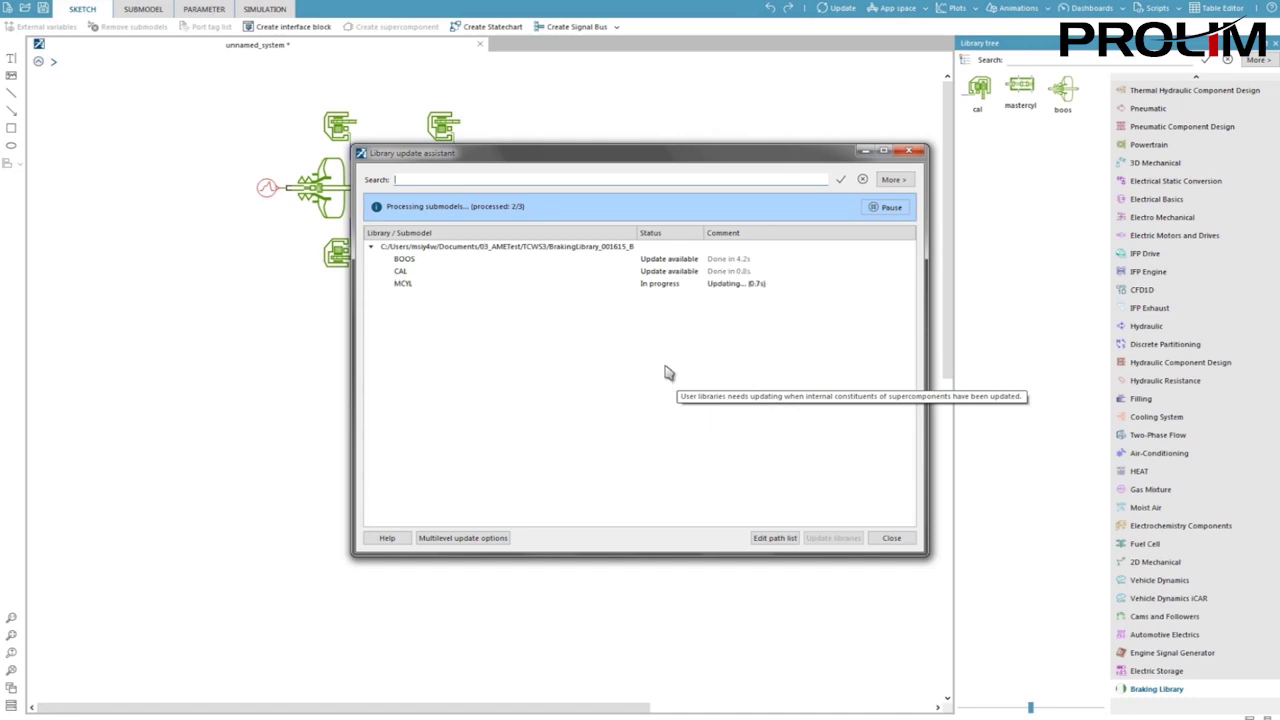
{"action": "left_click", "coordinate": [482, 539]}
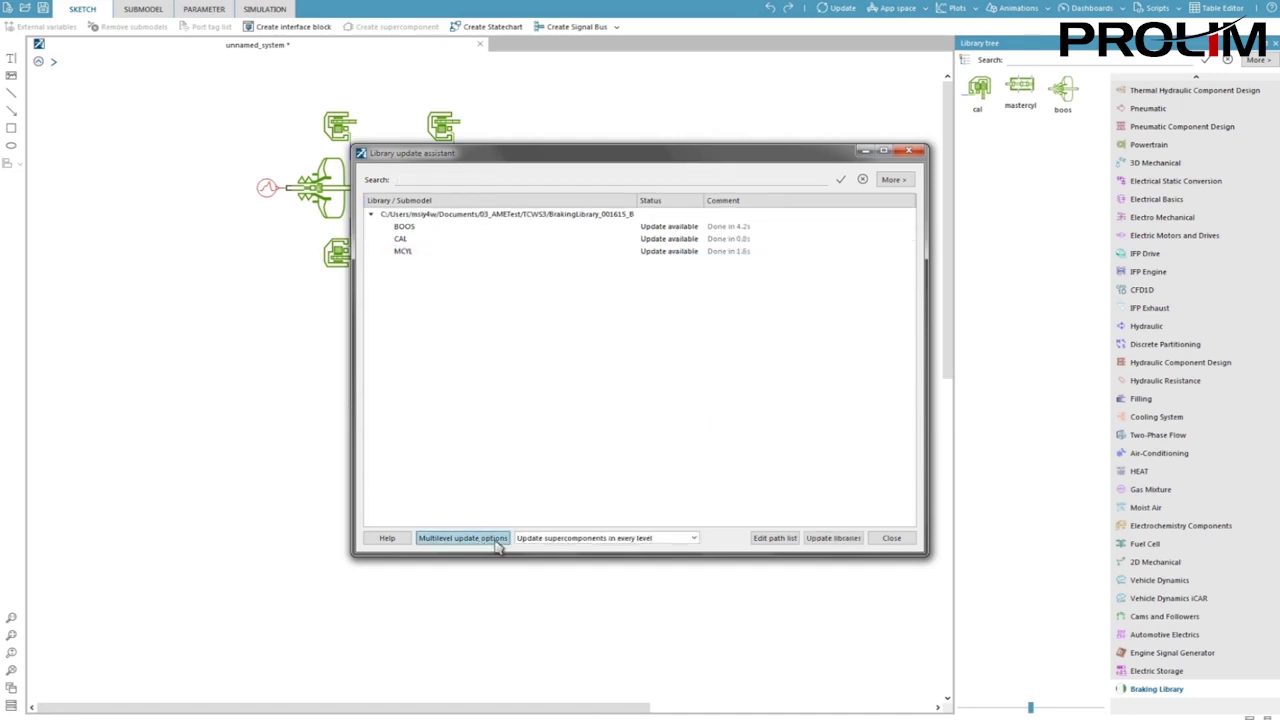
{"action": "left_click", "coordinate": [694, 538]}
{"action": "left_click", "coordinate": [720, 541]}
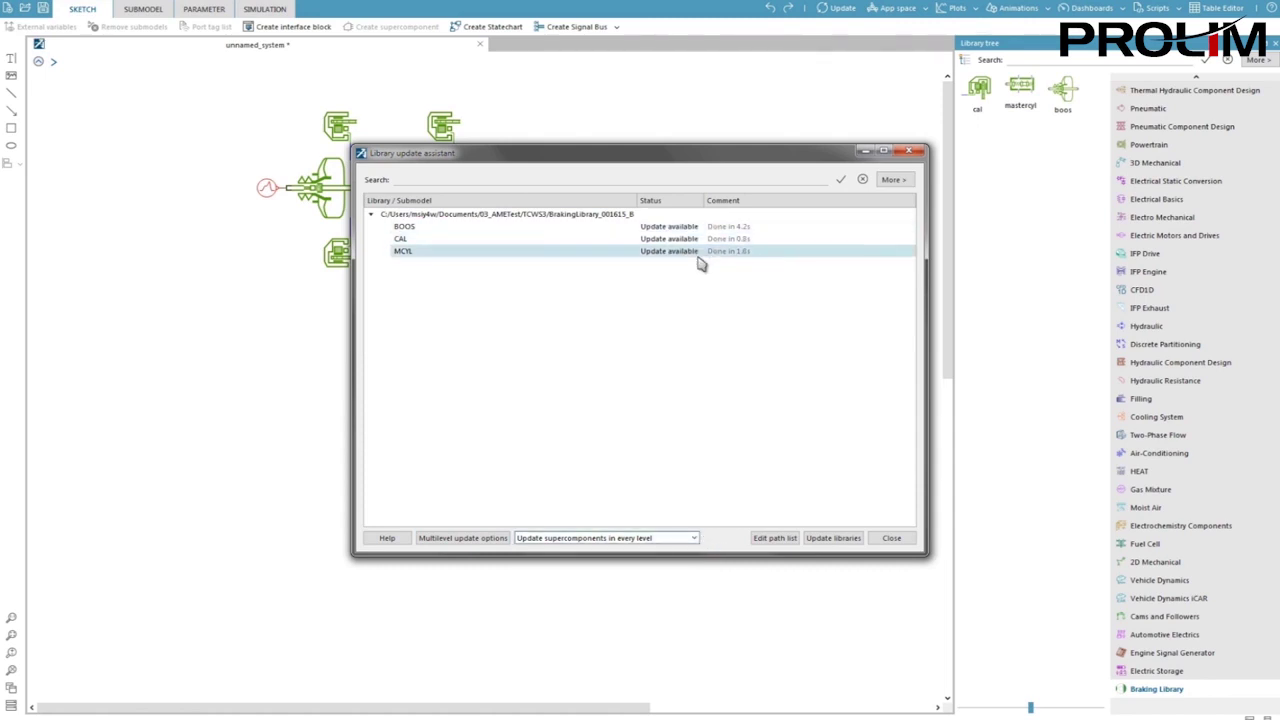
- Update the BOOS, CAL and MCYL submodels, overwriting them without creating backups
{"action": "left_click", "coordinate": [830, 538]}
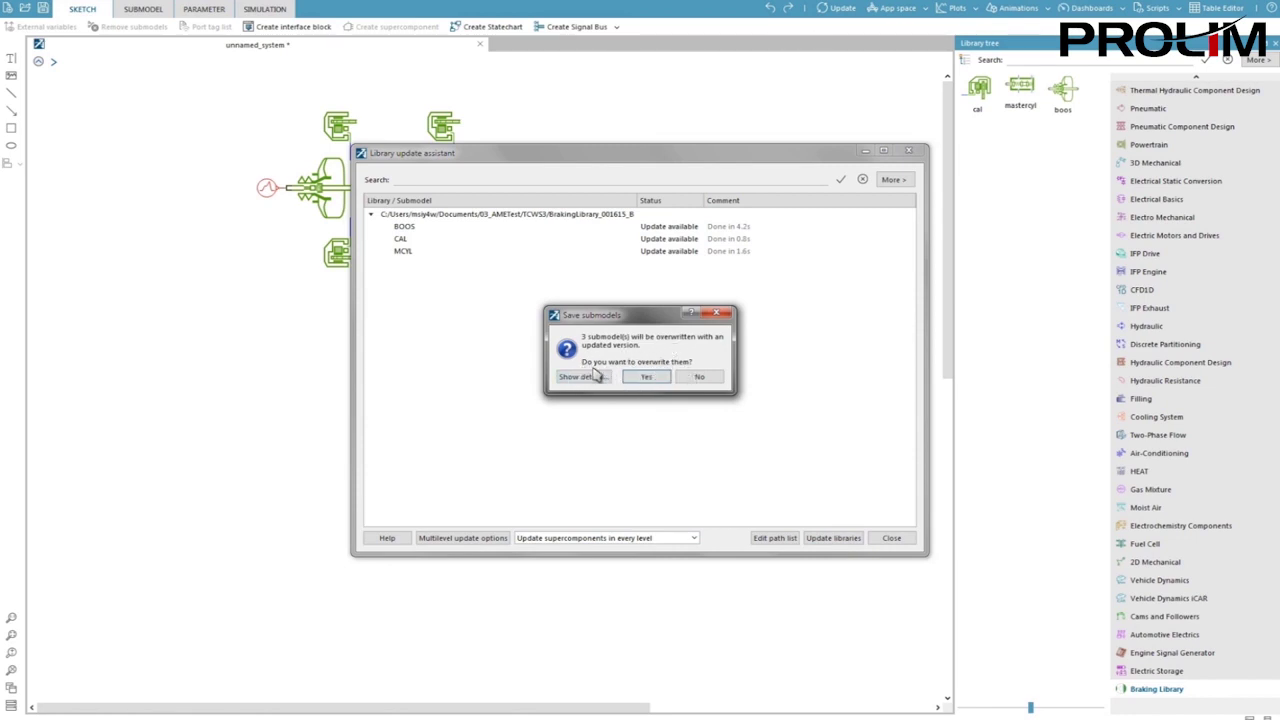
{"action": "left_click", "coordinate": [647, 377]}
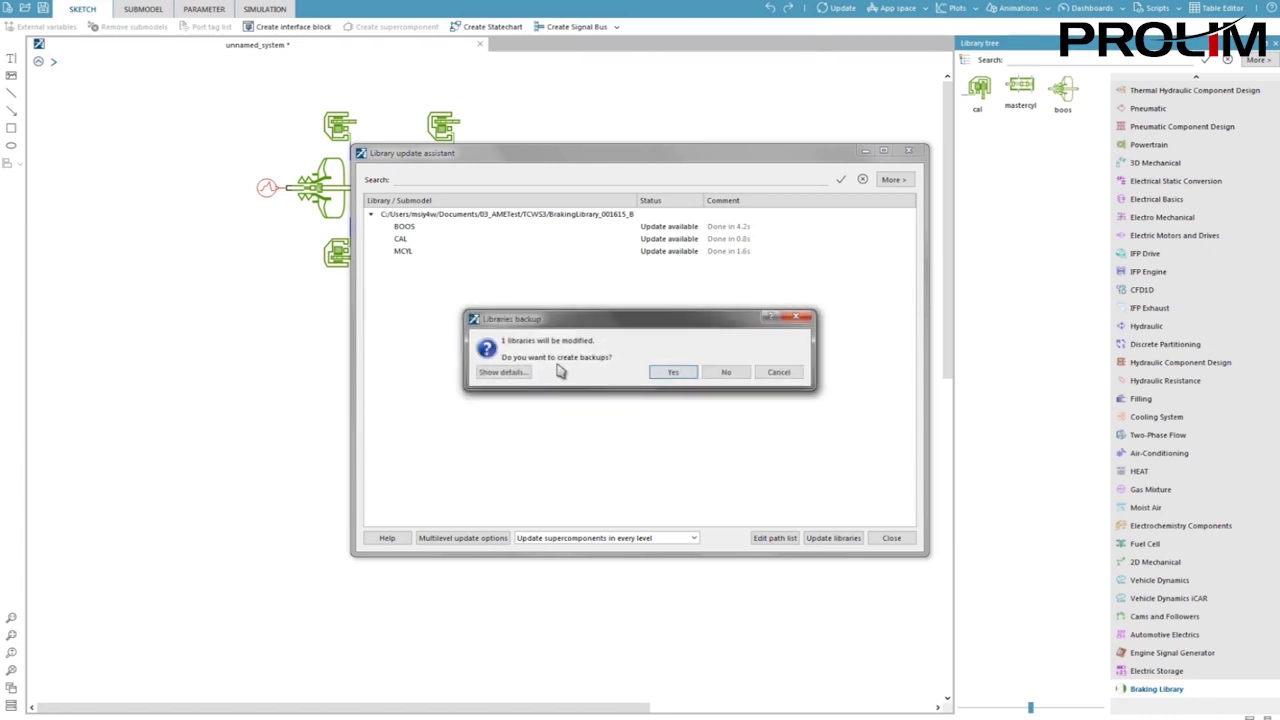
{"action": "left_click", "coordinate": [727, 372]}
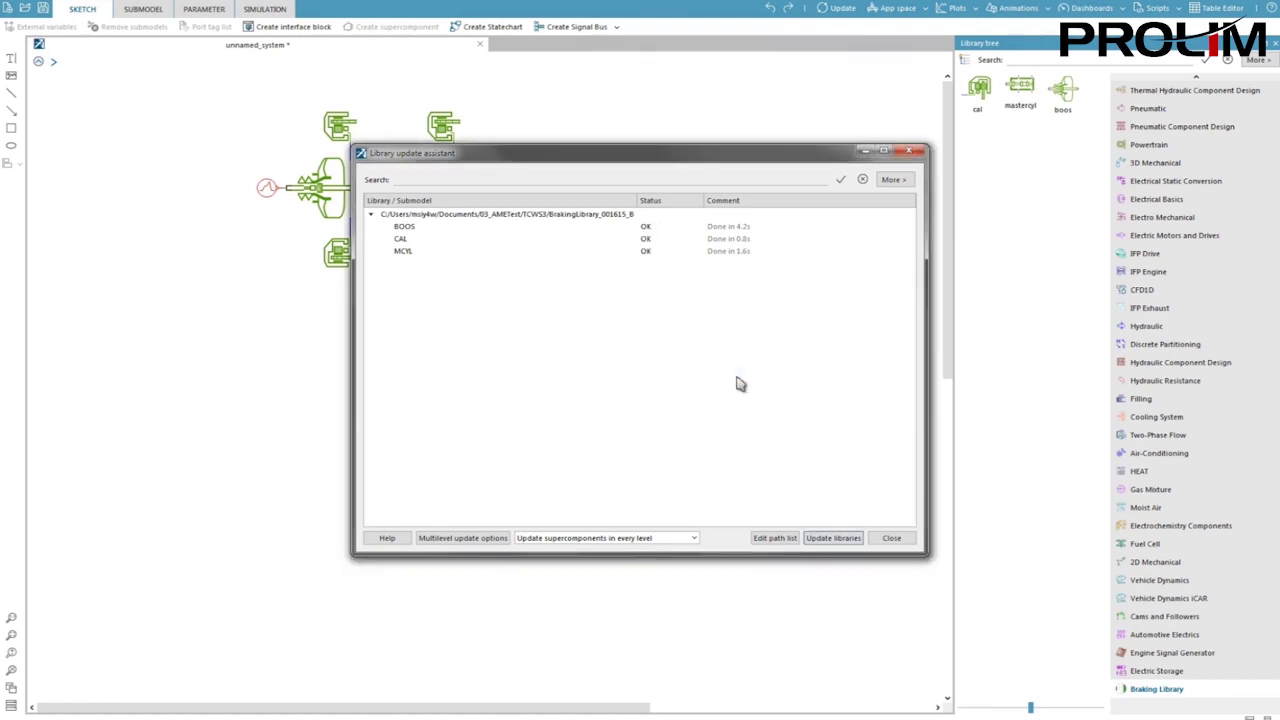
{"action": "left_click", "coordinate": [890, 540]}
- Select the Teamcenter-managed Braking Library path in the Path List and sync its status
{"action": "left_click", "coordinate": [60, 8]}
{"action": "left_click", "coordinate": [100, 12]}
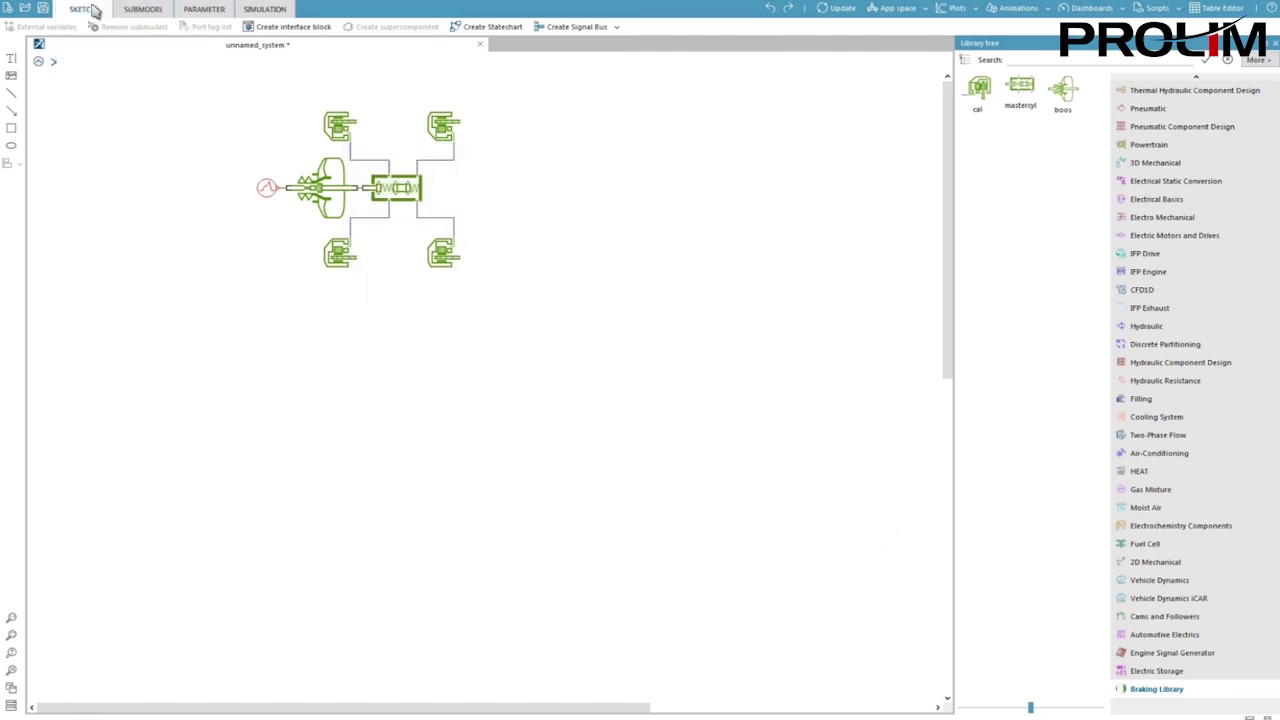
{"action": "left_click", "coordinate": [289, 101]}
{"action": "left_click", "coordinate": [315, 146]}
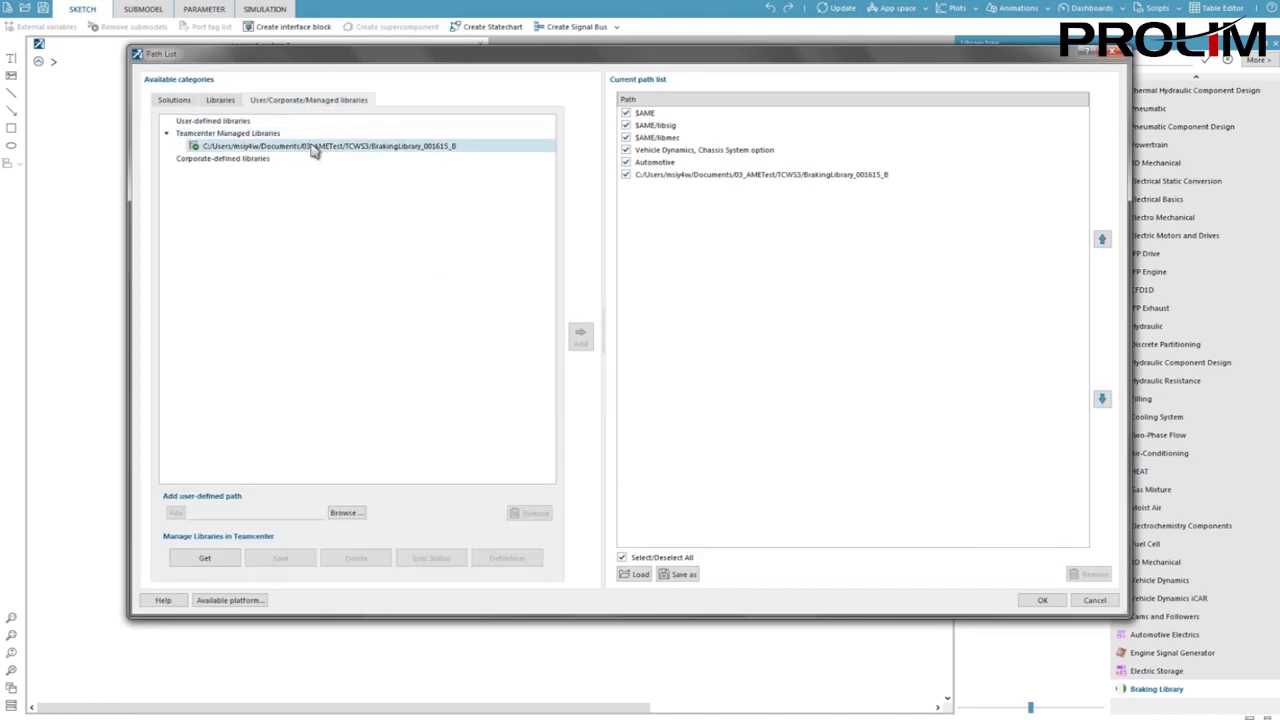
{"action": "left_click", "coordinate": [422, 560]}
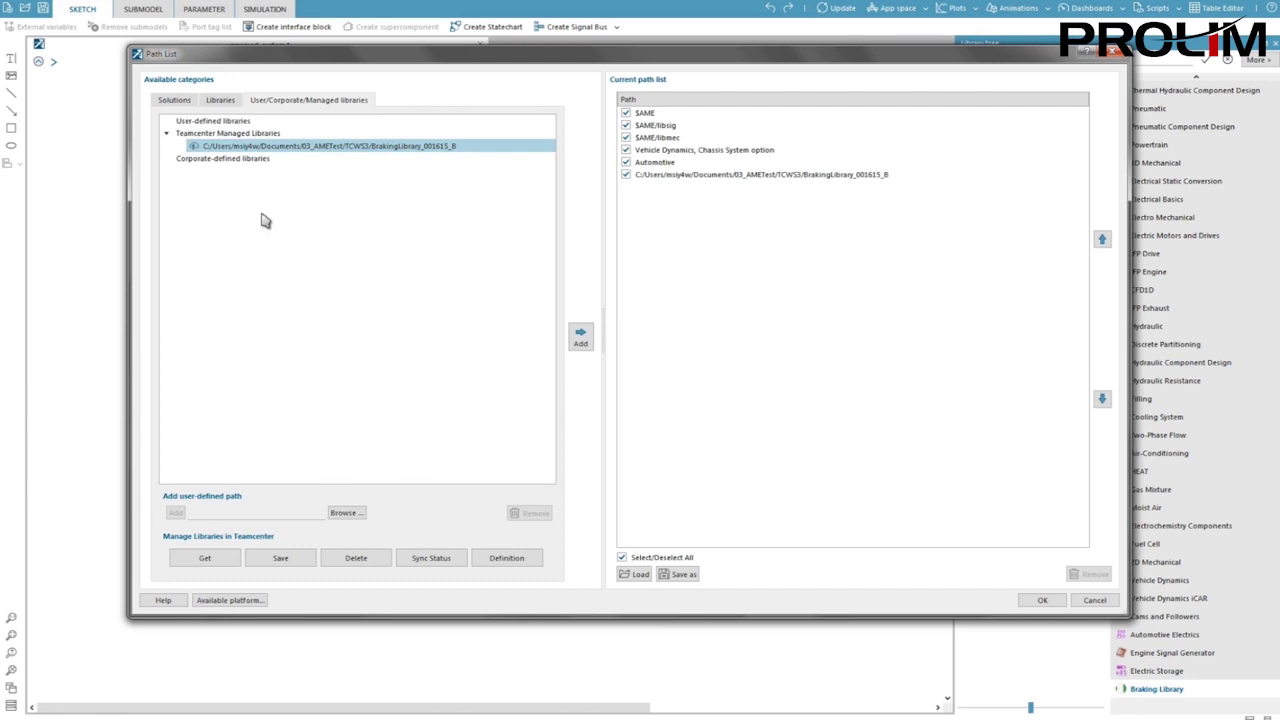
- Check the BrakingLibrary_001615_B library back in to Teamcenter
{"action": "mouse_move", "coordinate": [195, 151]}
{"action": "right_click", "coordinate": [377, 150]}
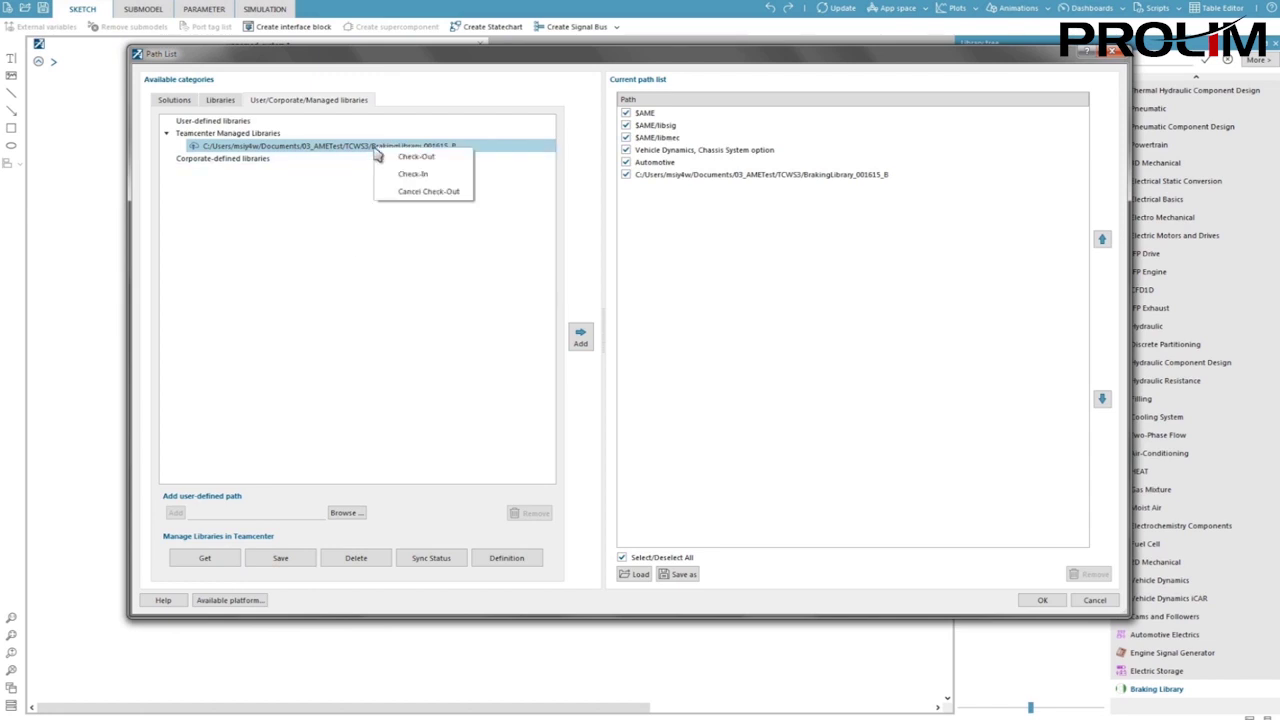
{"action": "left_click", "coordinate": [447, 178]}
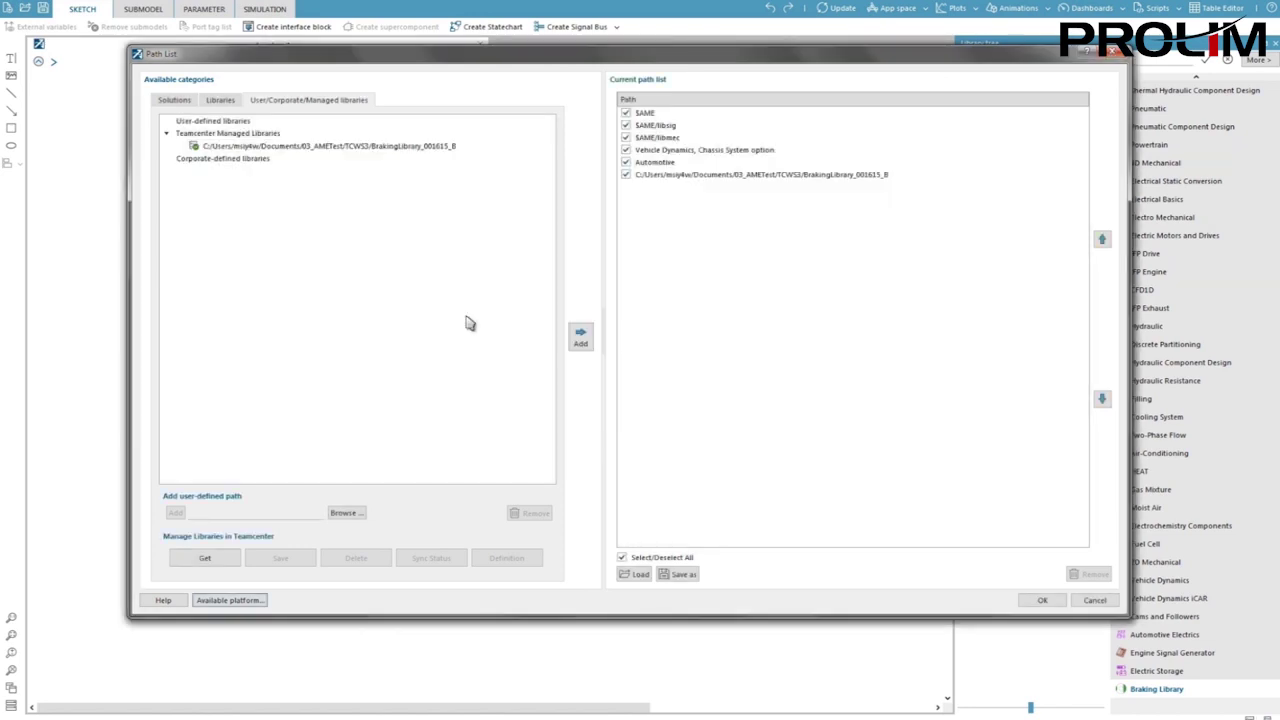
{"action": "left_click", "coordinate": [320, 150]}
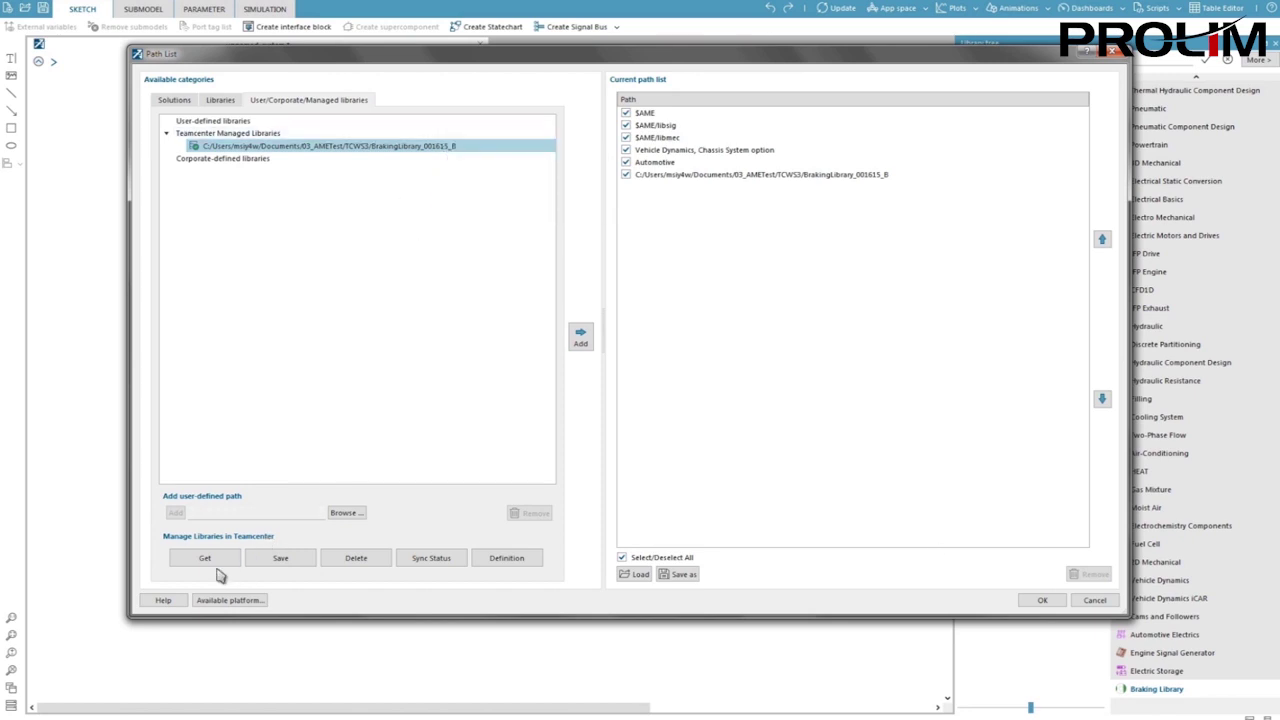
{"action": "mouse_move", "coordinate": [418, 150]}
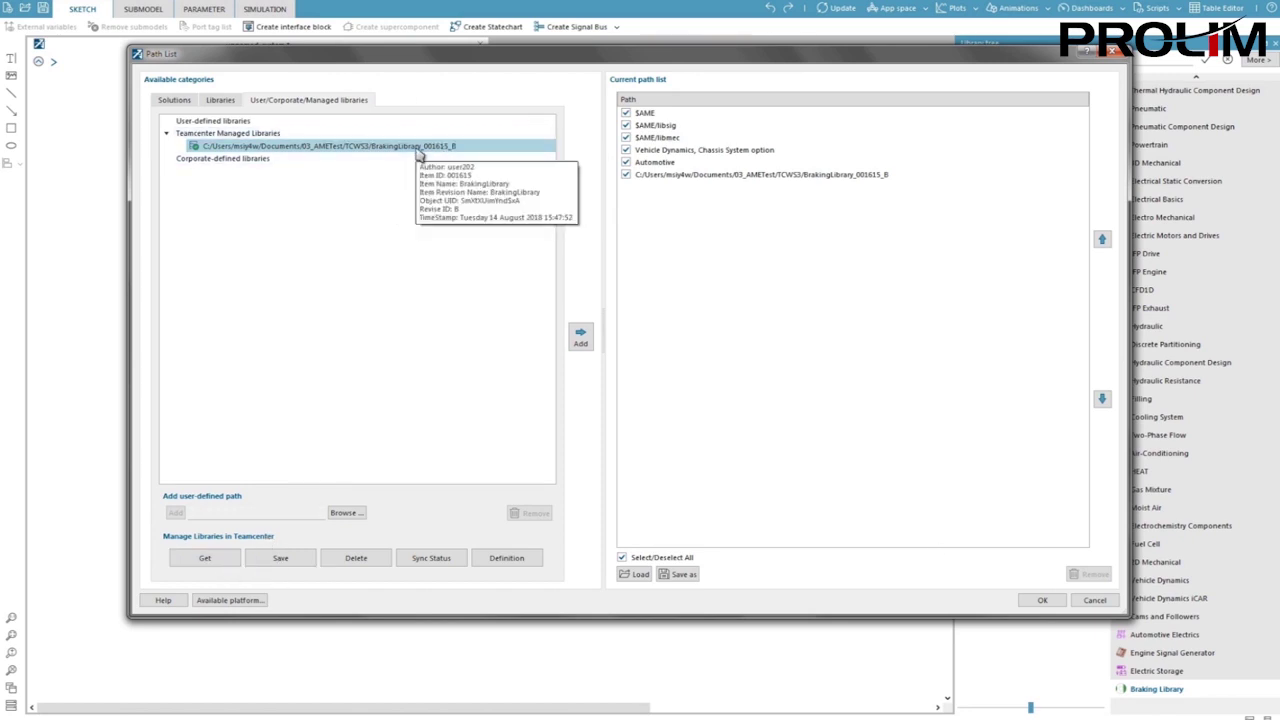